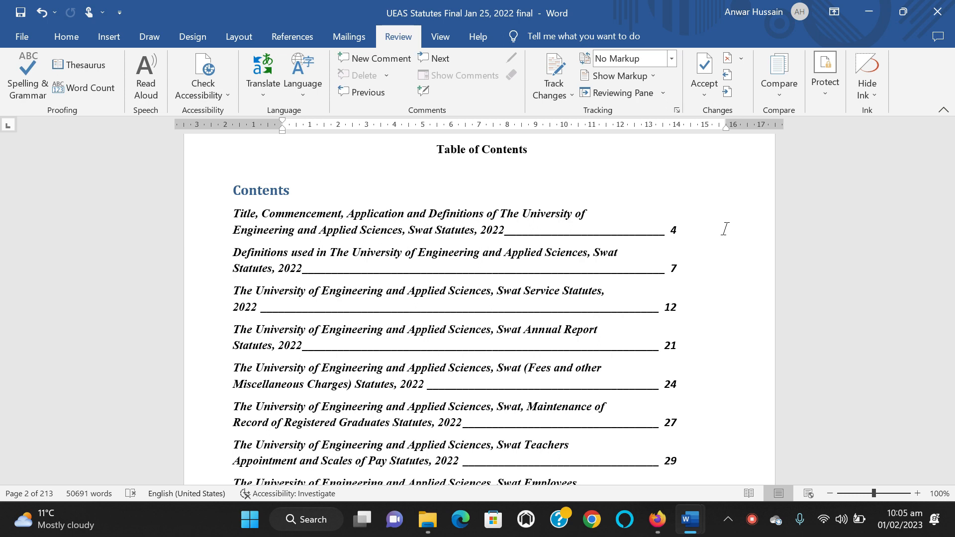
# Follow the contents link for the "(Fees and other Miscellaneous Charges) Statutes, 2022" entry to its section.
pyautogui.click(714, 343)
pyautogui.scroll(-3, 646, 329)
pyautogui.scroll(1, 599, 319)
pyautogui.scroll(-2, 601, 319)
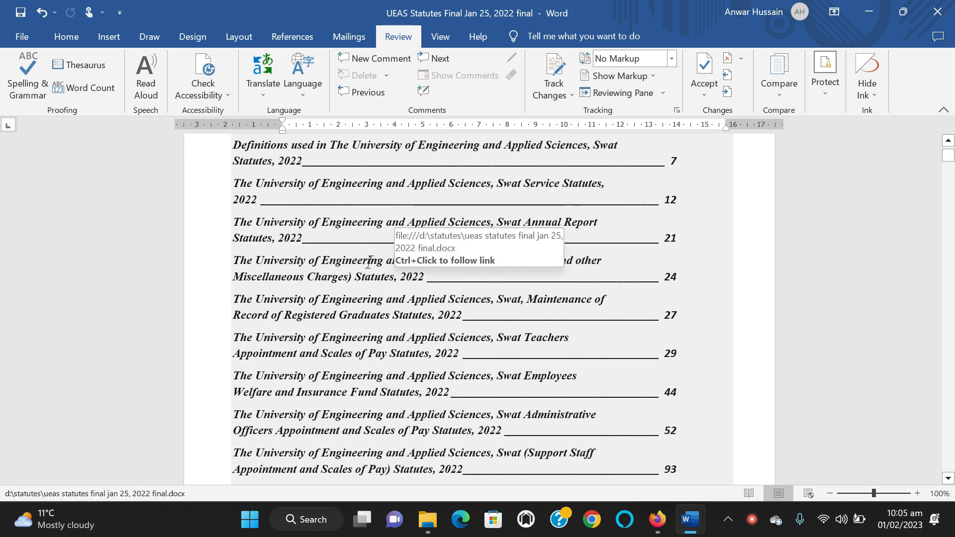
pyautogui.keyDown('ctrl'); pyautogui.click(284, 270); pyautogui.keyUp('ctrl')
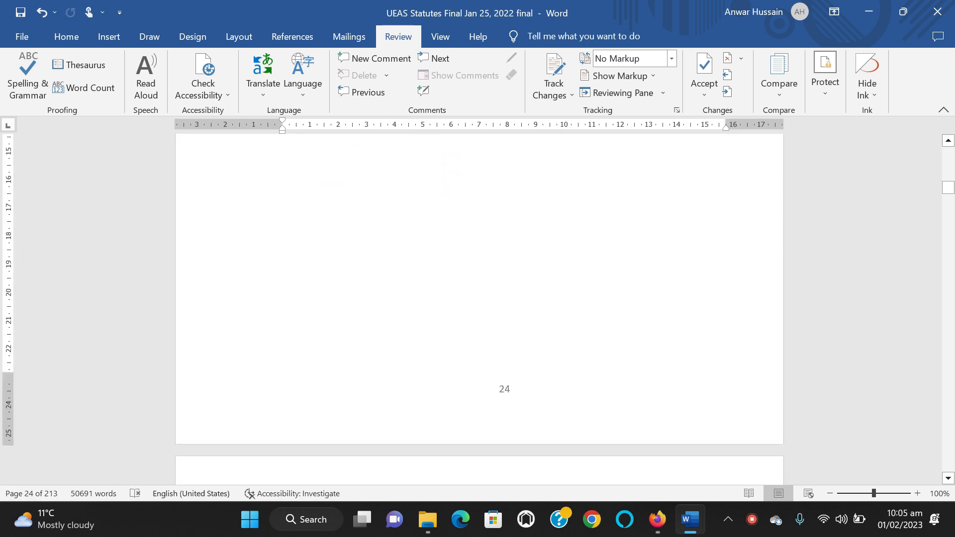
pyautogui.scroll(-6, 528, 382)
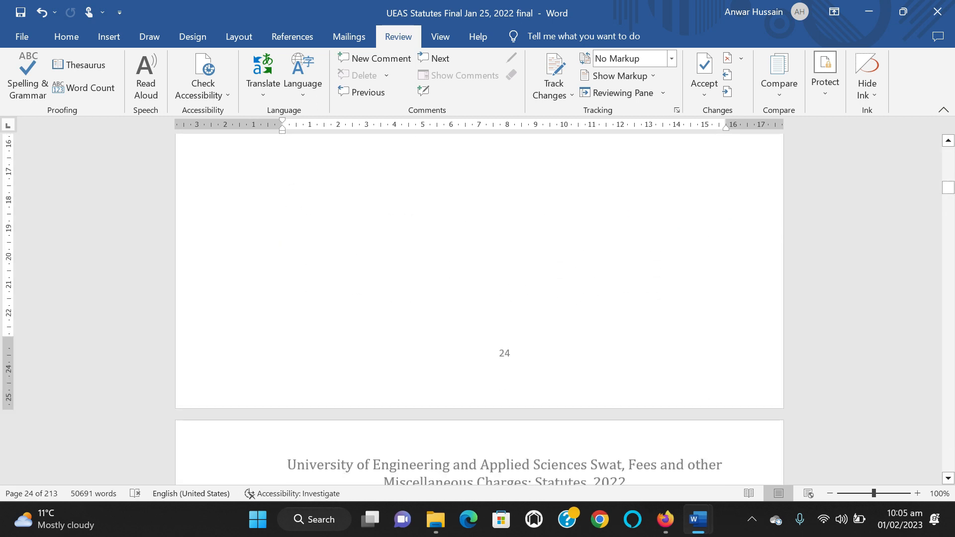
# Return to the table of contents near the beginning of the statutes document.
pyautogui.moveTo(951, 191); pyautogui.dragTo(950, 151)
pyautogui.scroll(-20, 591, 319)
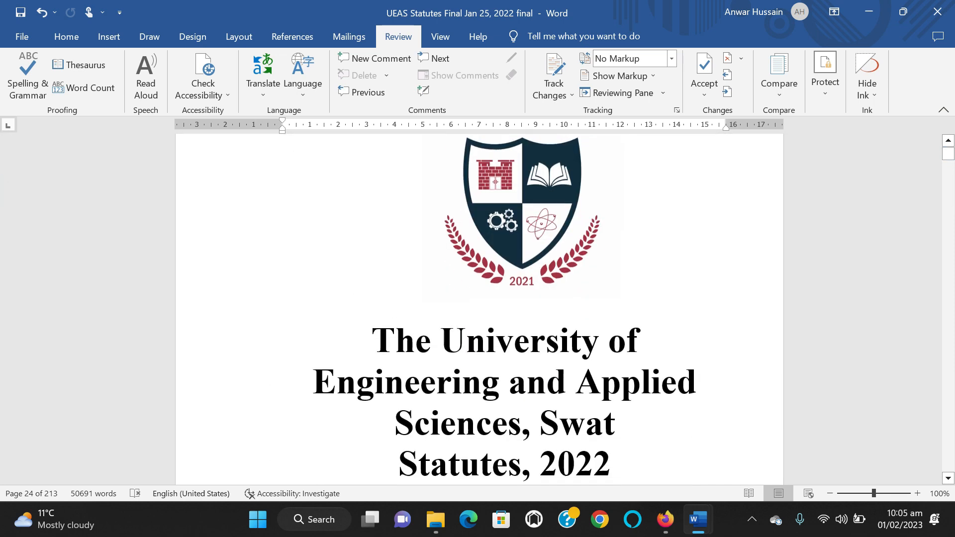
pyautogui.click(309, 403)
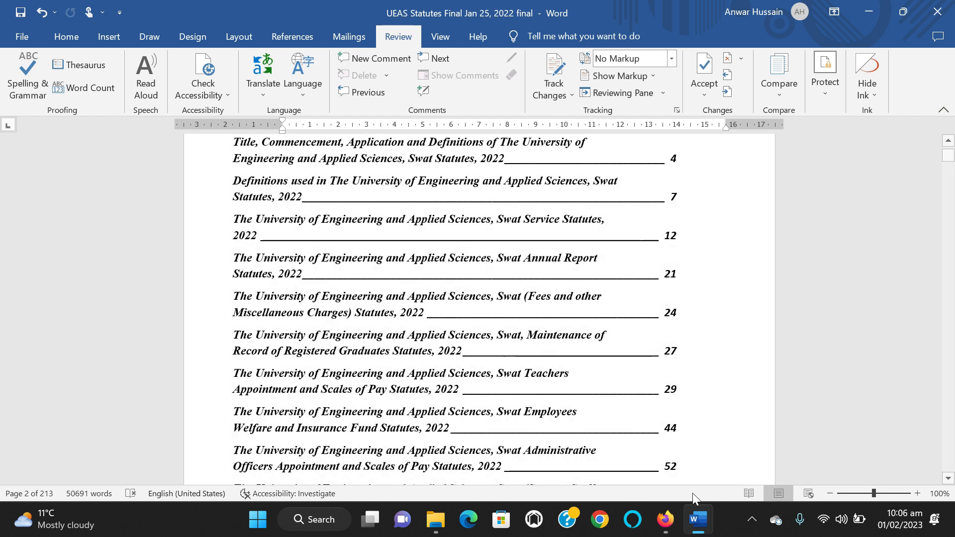
# Switch to the document "U" and look through its opening pages, from the title page to the Probation section.
pyautogui.click(702, 524)
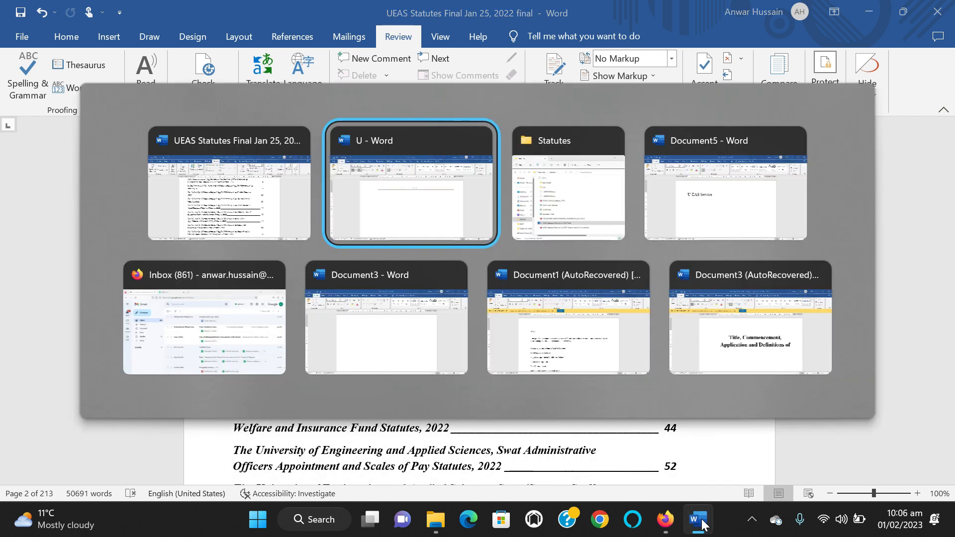
pyautogui.hotkey('alt', 'Tab')
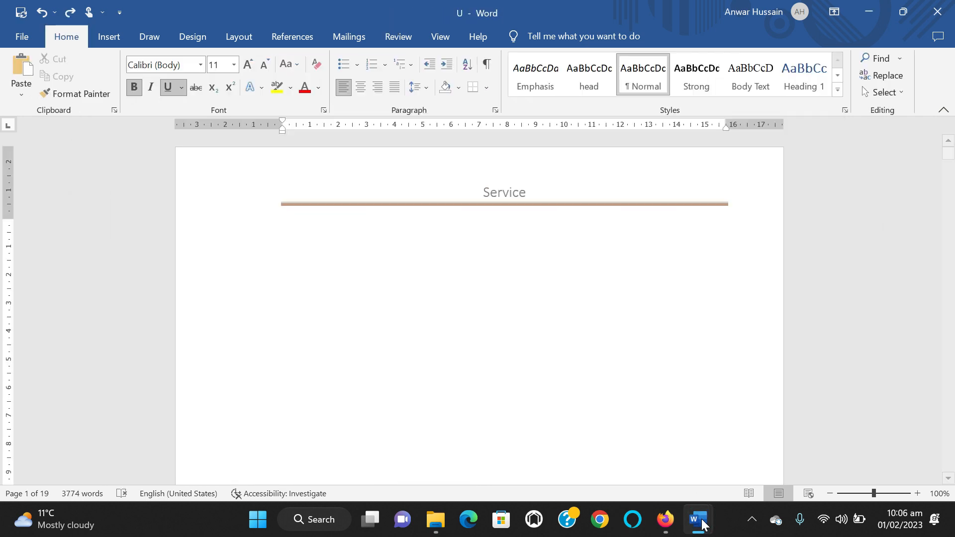
pyautogui.scroll(-18, 560, 437)
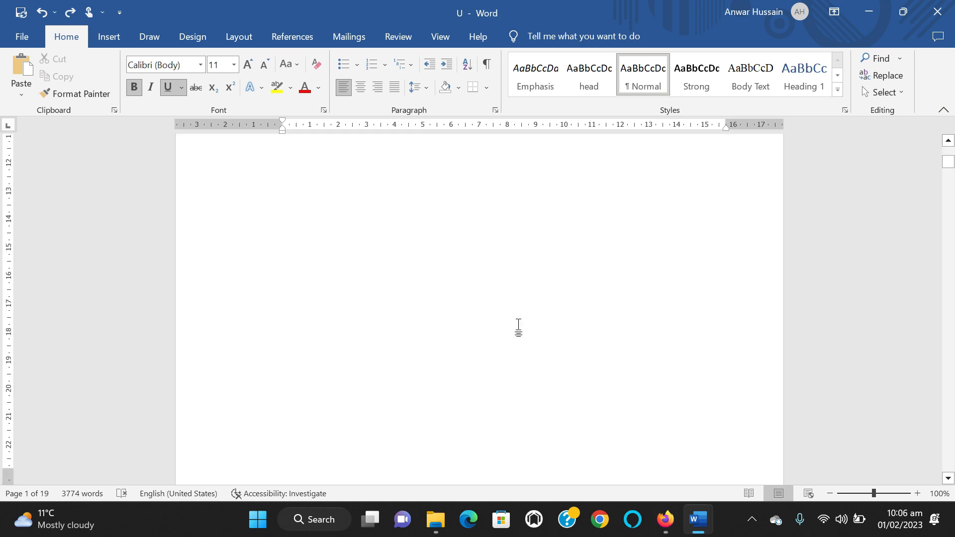
pyautogui.scroll(-4, 561, 436)
pyautogui.scroll(-4, 560, 437)
pyautogui.scroll(12, 561, 437)
pyautogui.scroll(-5, 560, 437)
pyautogui.scroll(-15, 560, 437)
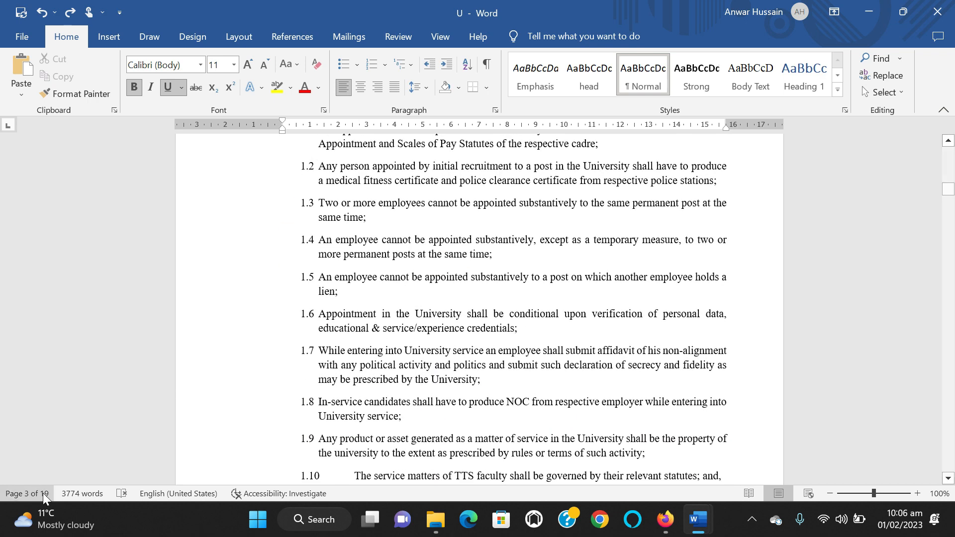
pyautogui.scroll(-10, 377, 383)
pyautogui.scroll(-1, 377, 383)
pyautogui.scroll(6, 377, 385)
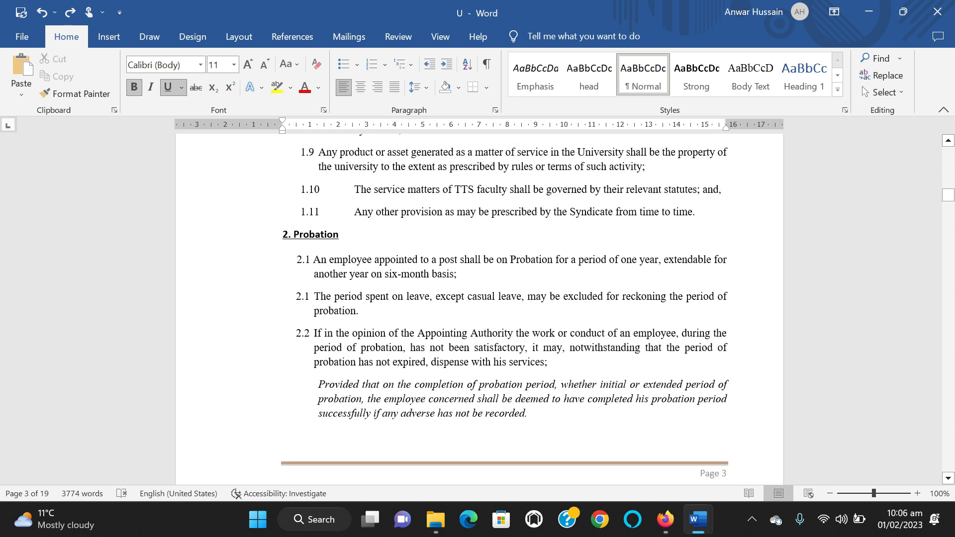
pyautogui.scroll(18, 479, 309)
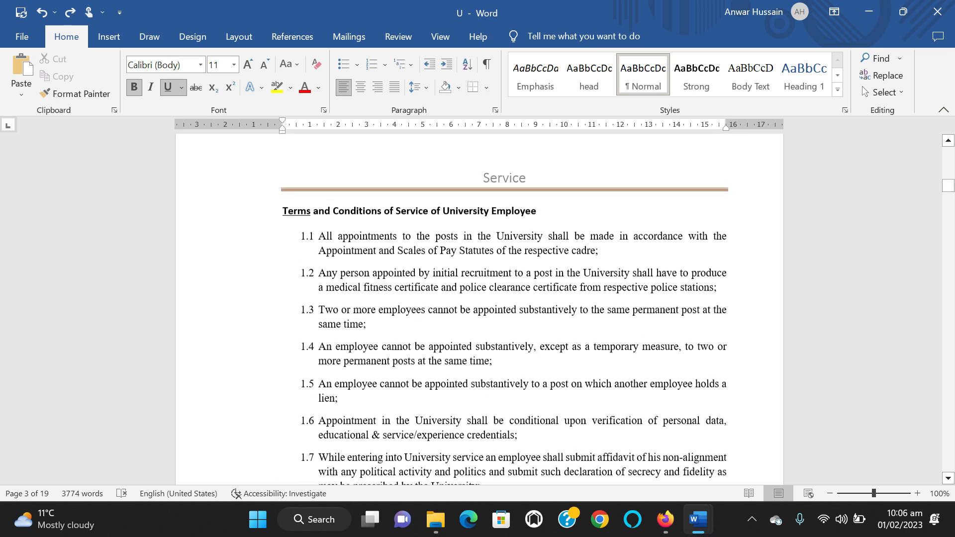
pyautogui.scroll(-10, 437, 326)
pyautogui.scroll(12, 437, 326)
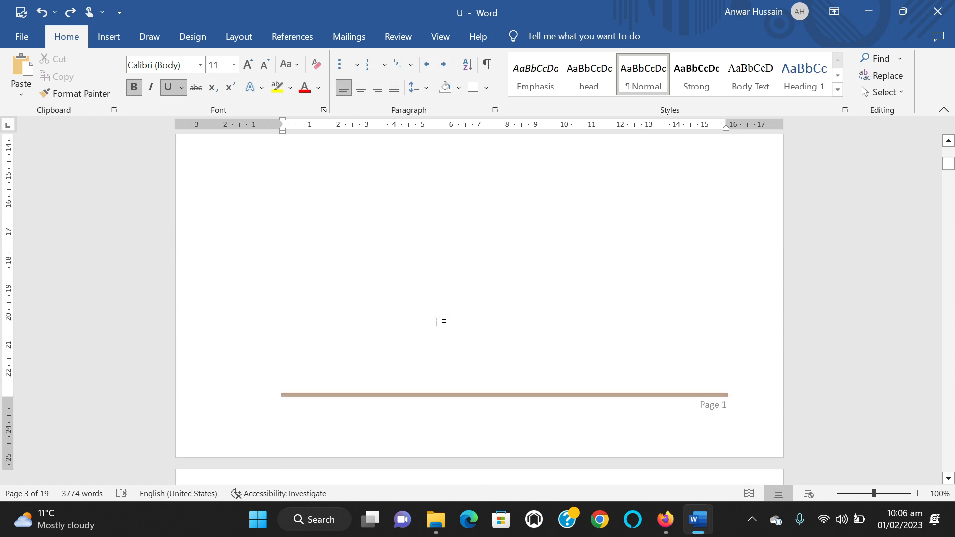
pyautogui.scroll(10, 436, 324)
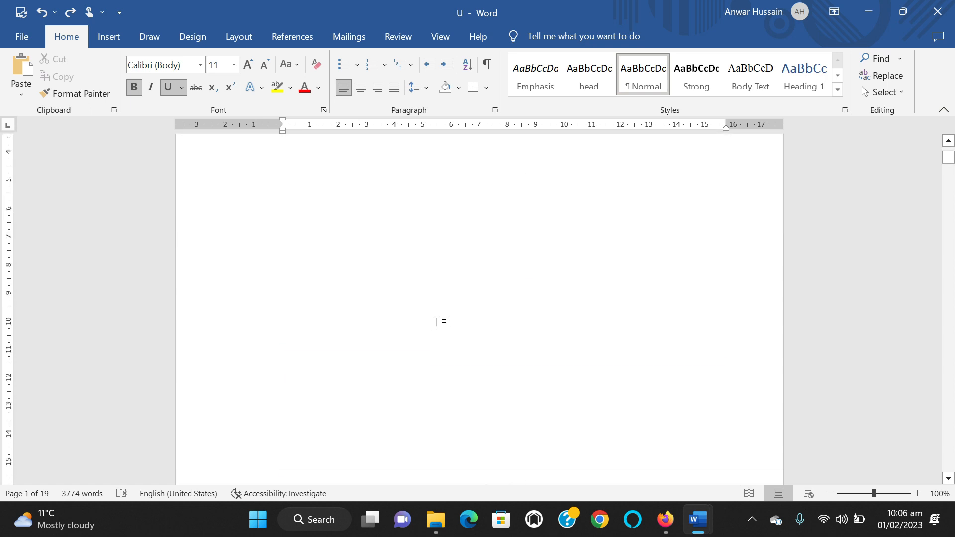
pyautogui.scroll(-12, 436, 324)
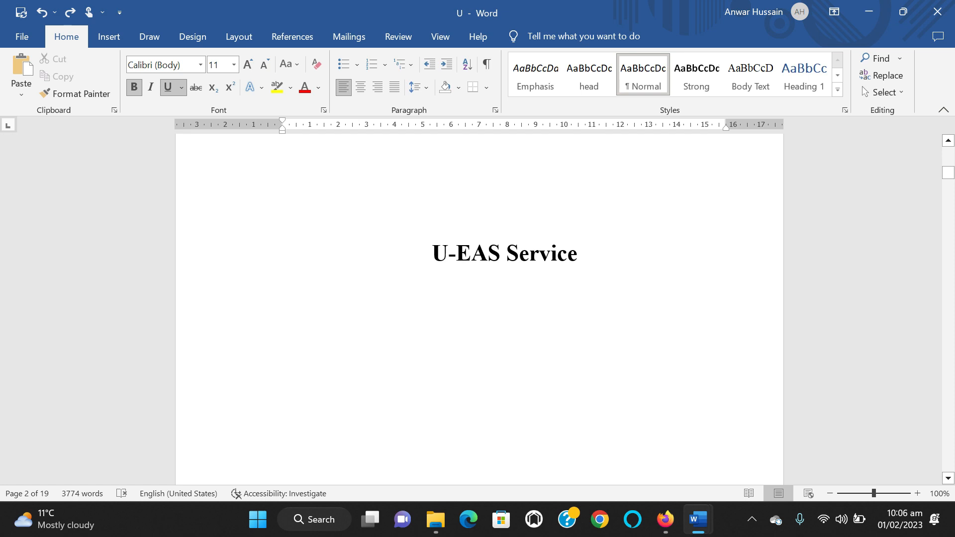
# Apply the Heading 1 style to the "U-EAS Service" title on page 2.
pyautogui.click(420, 240)
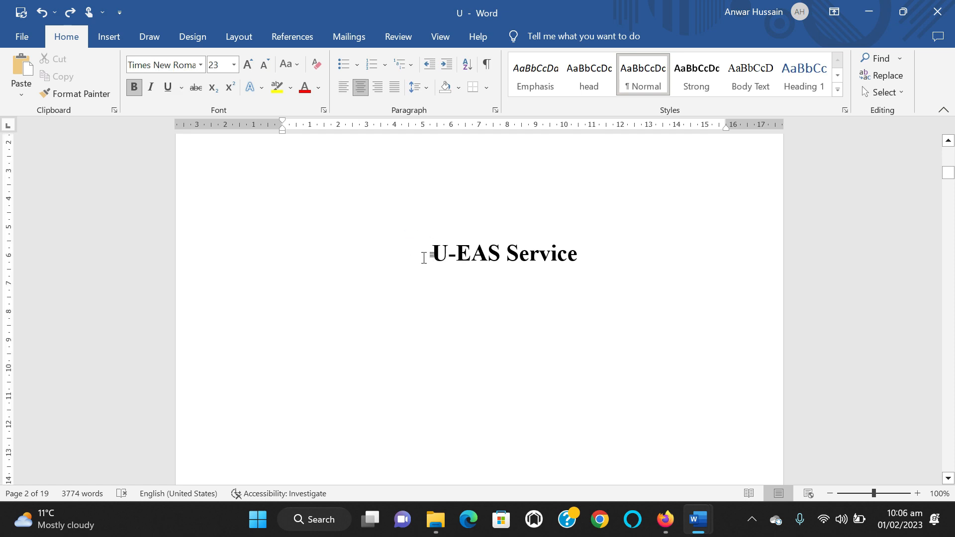
pyautogui.moveTo(424, 257); pyautogui.dragTo(608, 256)
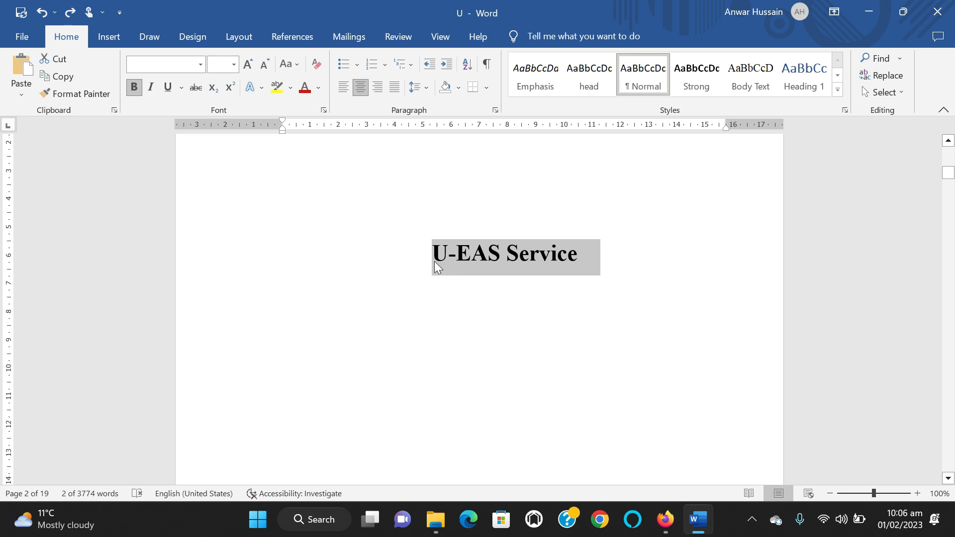
pyautogui.click(432, 255)
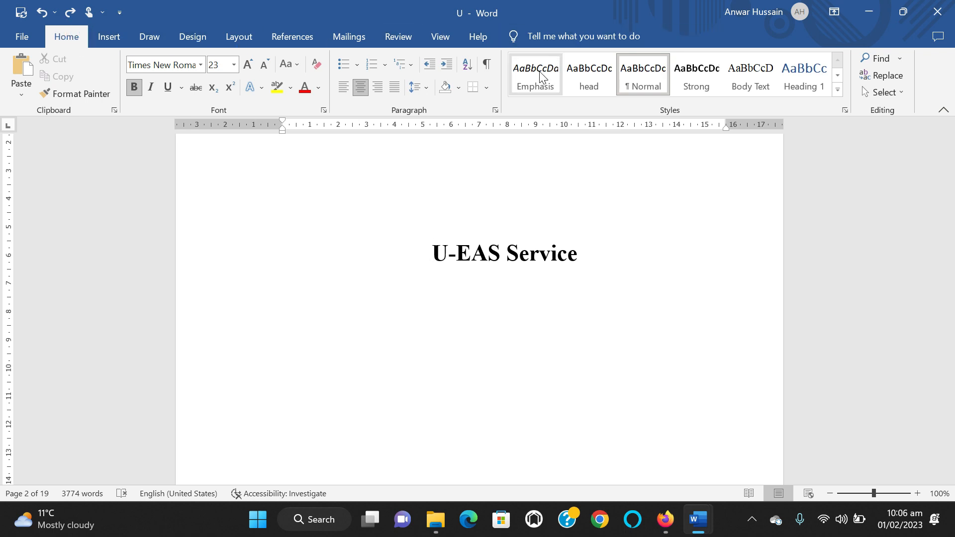
pyautogui.click(804, 82)
# Center the "U-EAS Service" heading and set its font size to 17.
pyautogui.moveTo(384, 267); pyautogui.dragTo(288, 250)
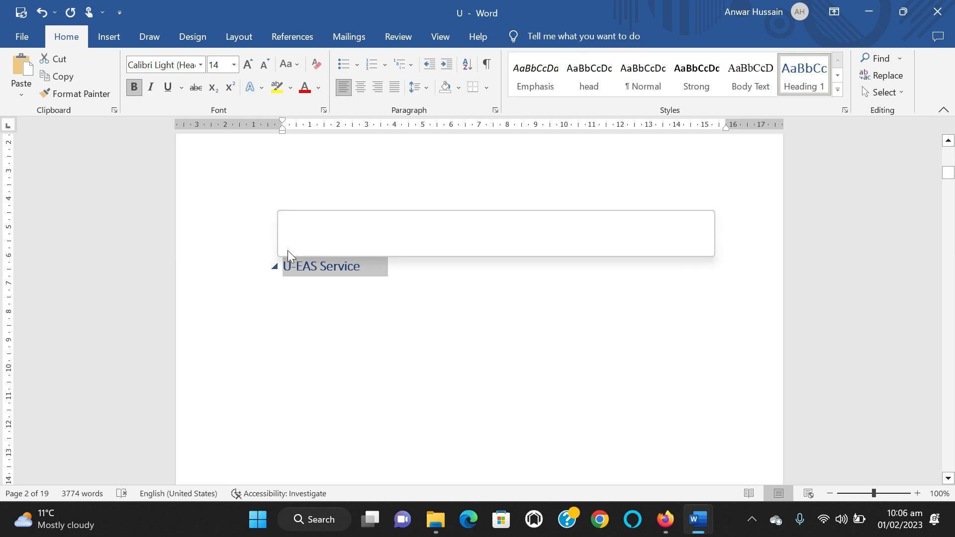
pyautogui.click(356, 88)
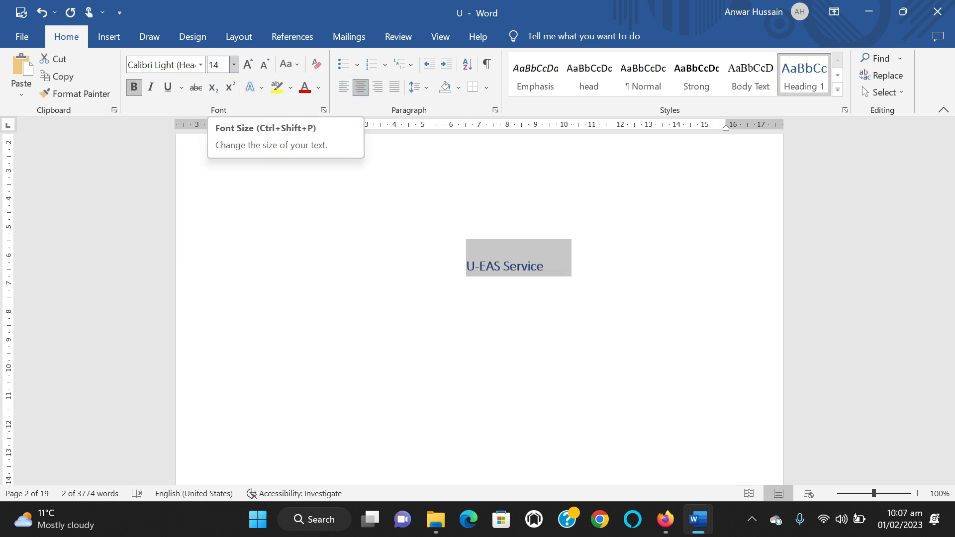
pyautogui.click(219, 65)
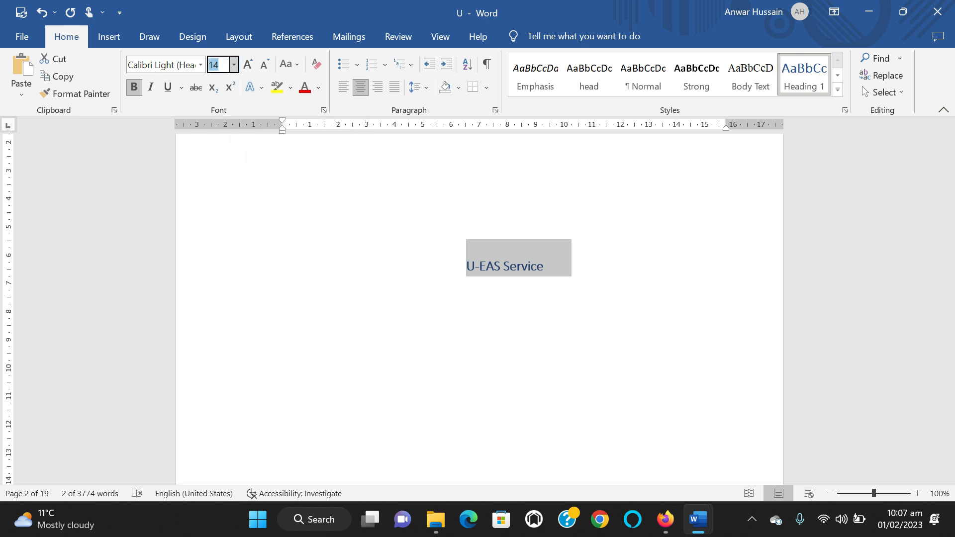
pyautogui.write('17')
pyautogui.press('Return')
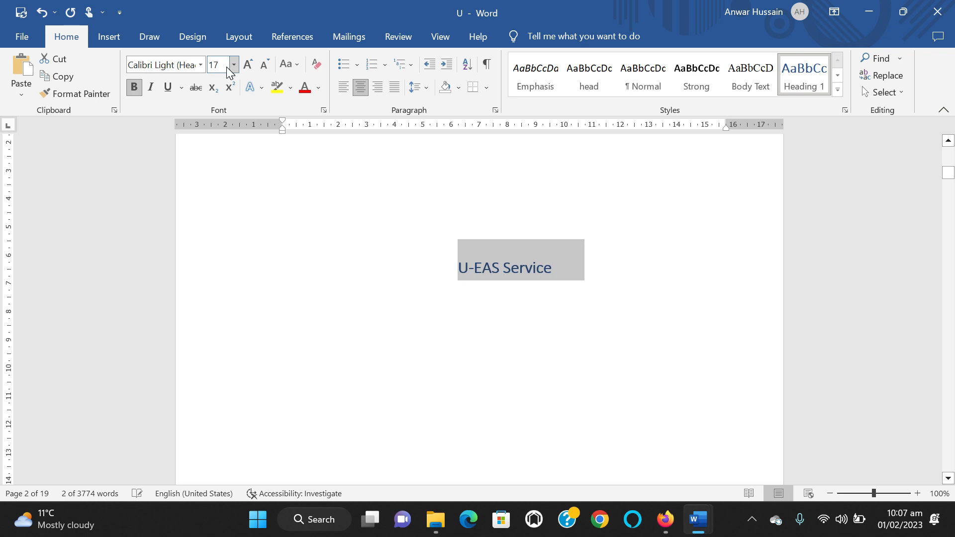
pyautogui.click(458, 285)
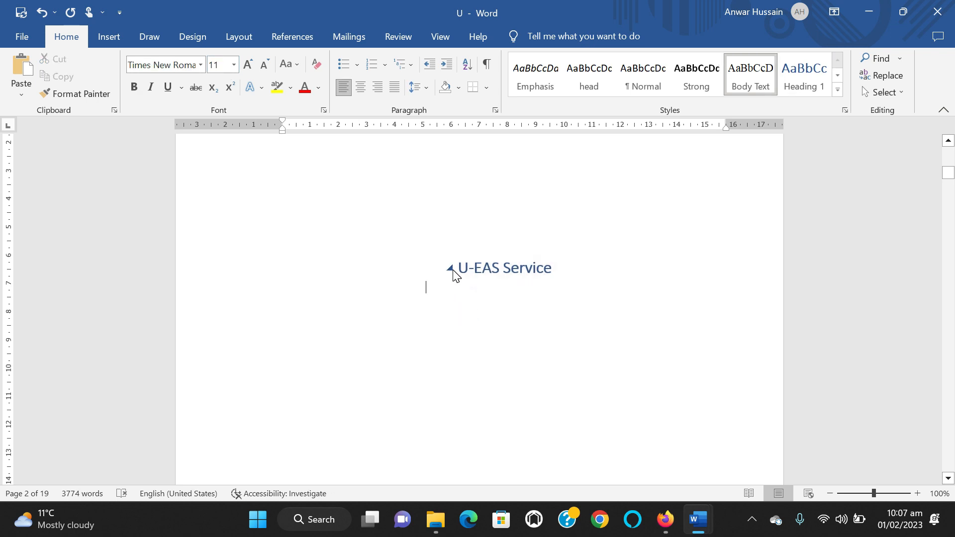
pyautogui.click(451, 269)
pyautogui.click(453, 272)
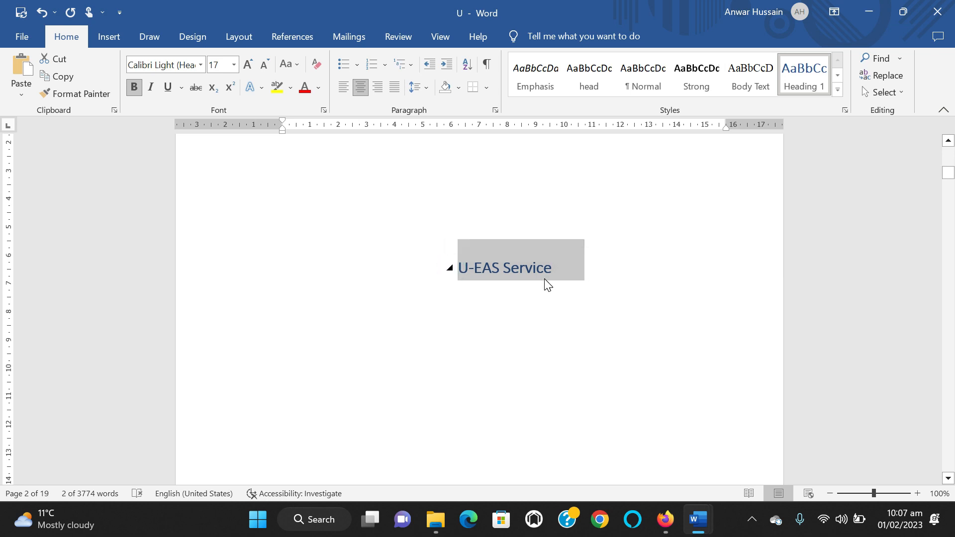
# Examine the section titles that follow the "U-EAS Service" heading, such as Terms and Conditions, Probation and Age Limit.
pyautogui.scroll(-7, 546, 281)
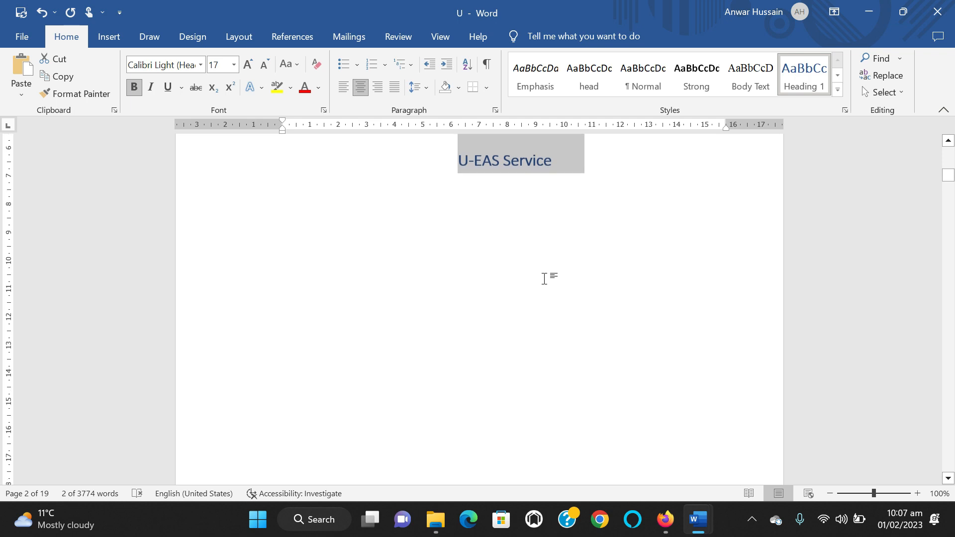
pyautogui.scroll(-3, 531, 282)
pyautogui.scroll(10, 530, 282)
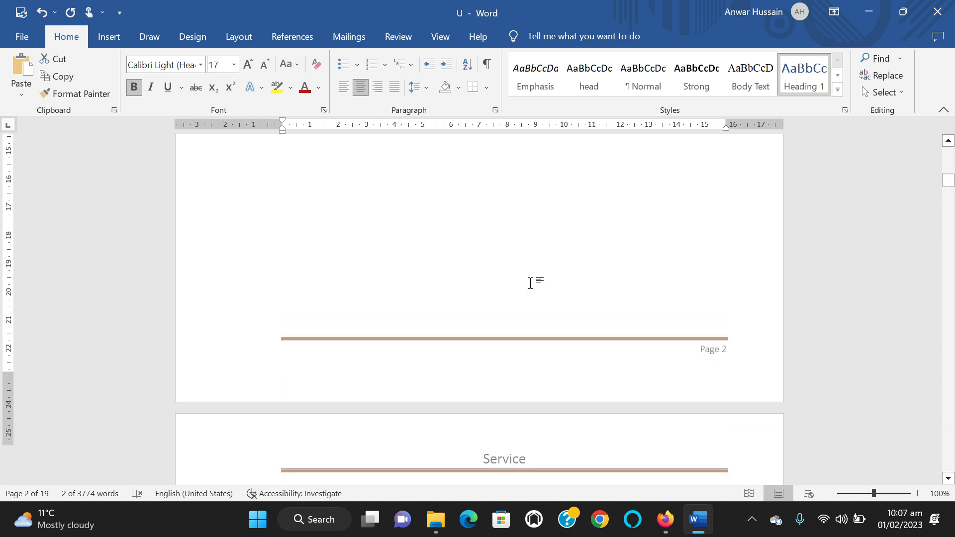
pyautogui.scroll(1, 531, 283)
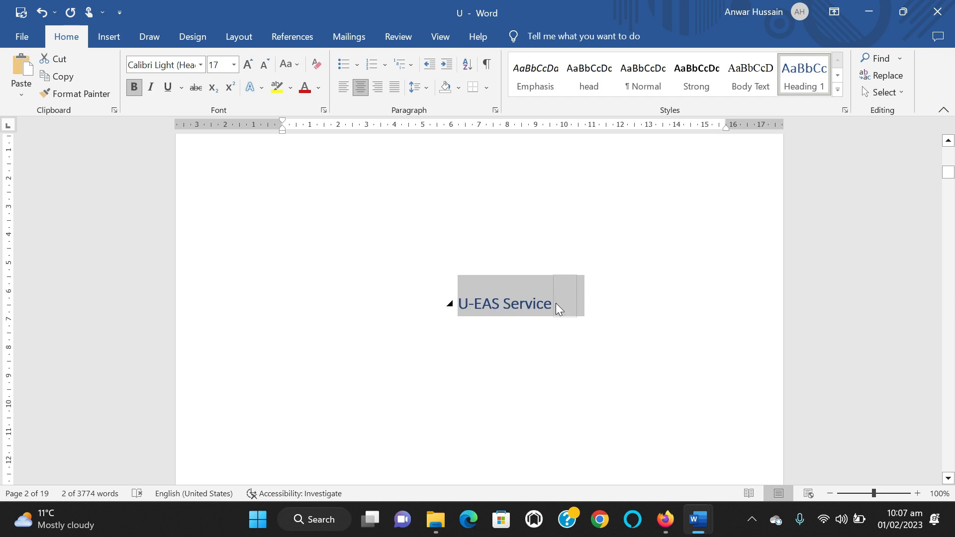
pyautogui.scroll(-10, 556, 303)
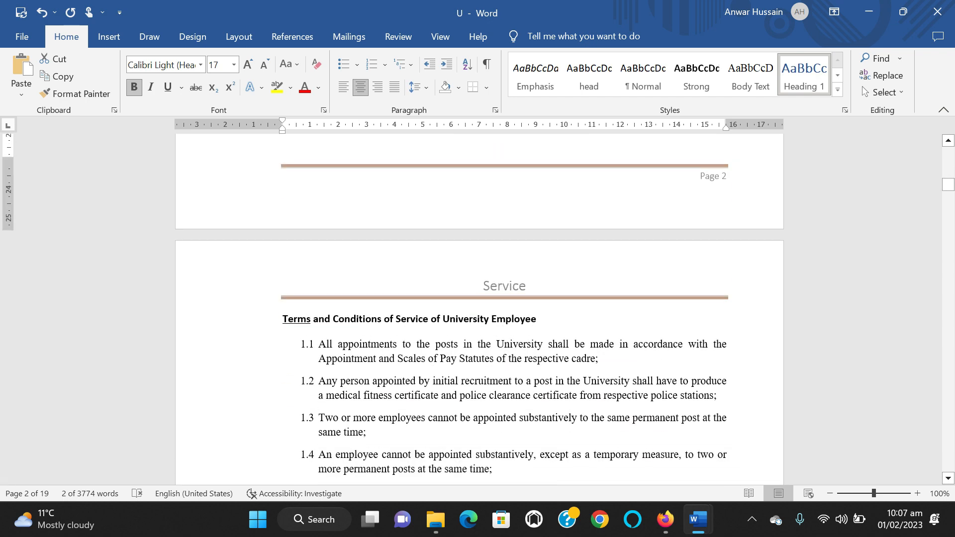
pyautogui.scroll(-9, 318, 342)
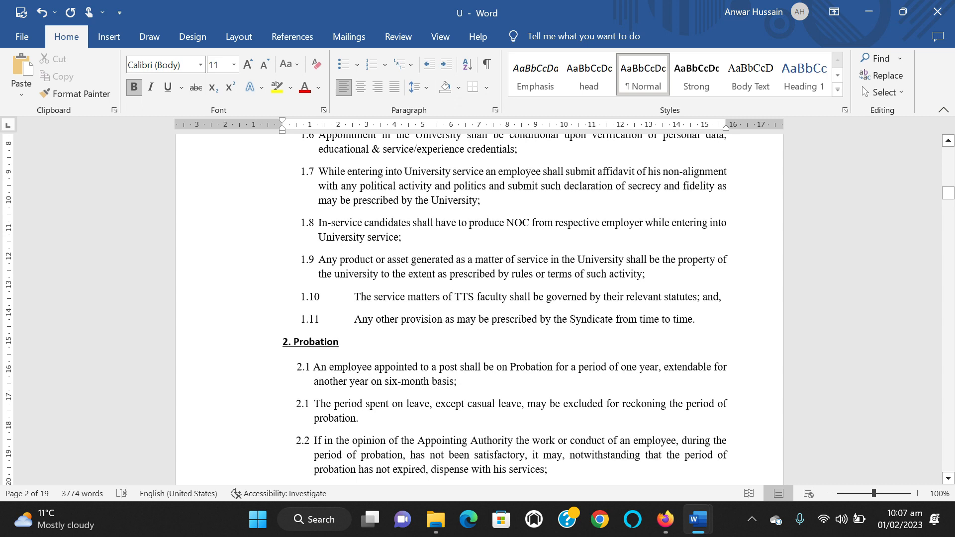
pyautogui.click(318, 342)
pyautogui.scroll(-10, 318, 343)
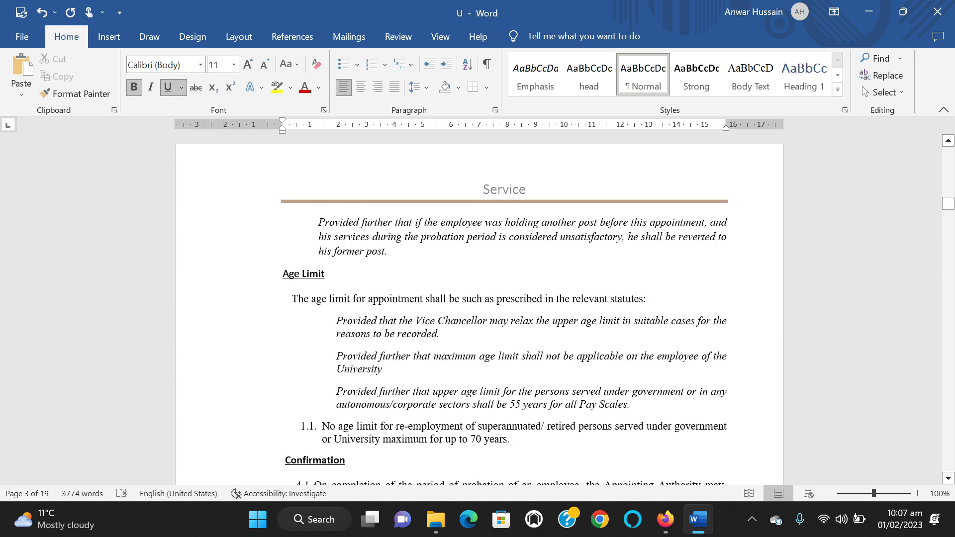
pyautogui.scroll(10, 366, 360)
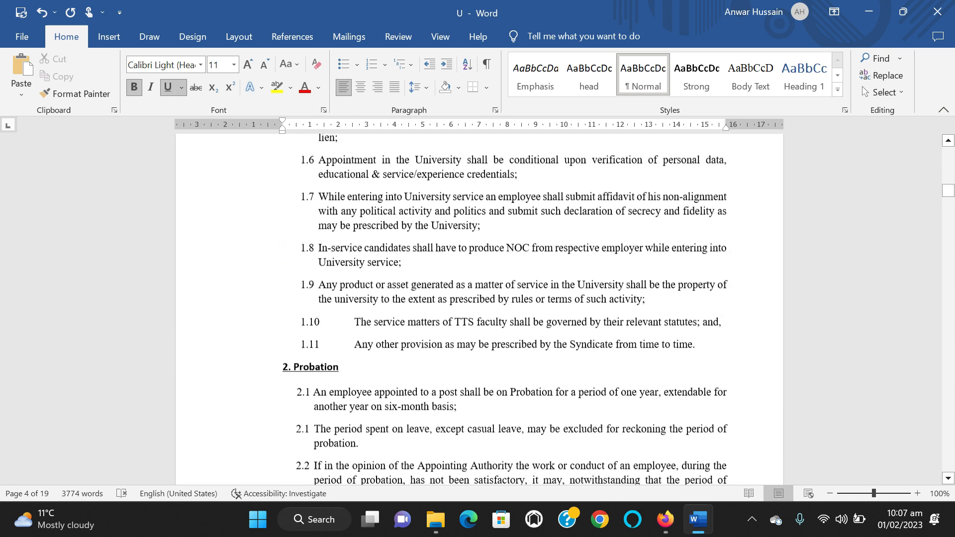
pyautogui.scroll(3, 365, 359)
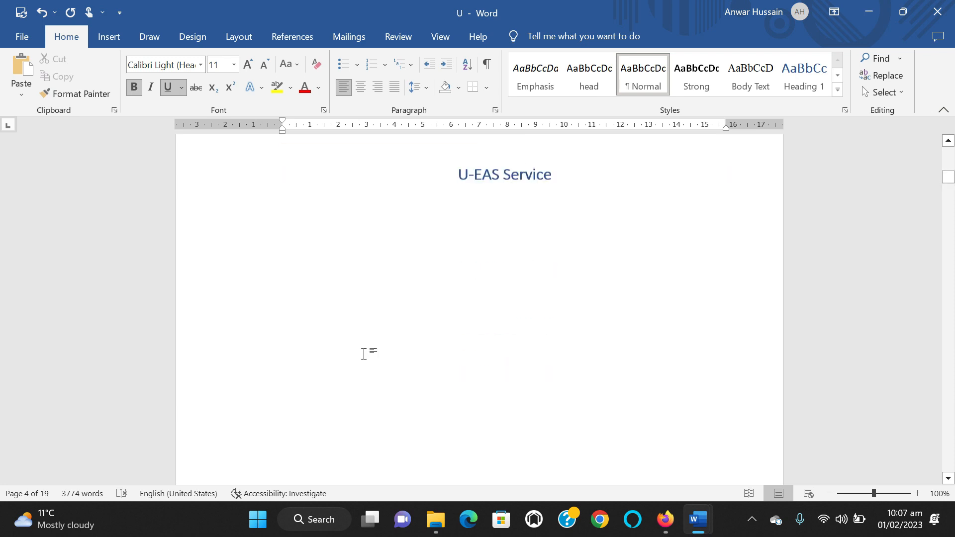
# Apply the Heading 2 style to the "Terms and Conditions of Service of University Employee" title on page 3.
pyautogui.scroll(-4, 366, 360)
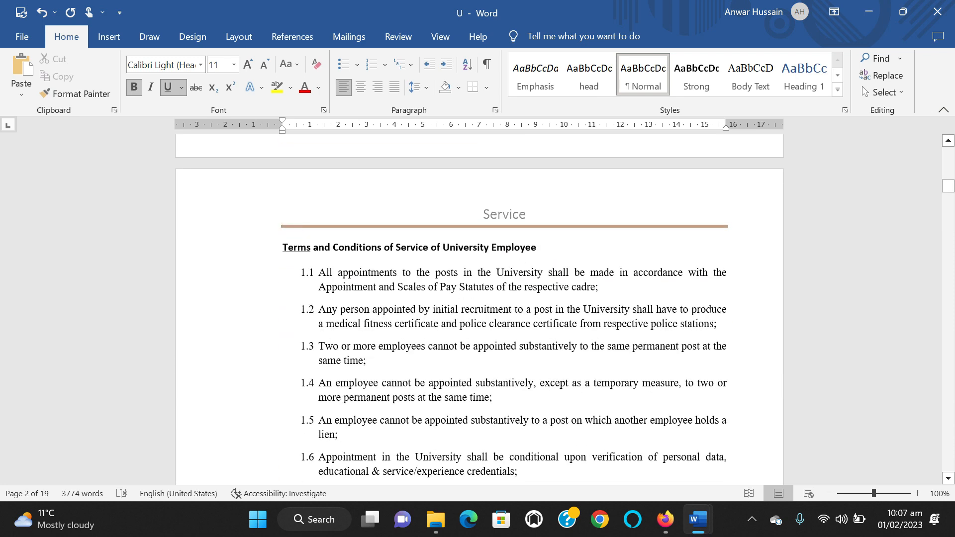
pyautogui.click(281, 247)
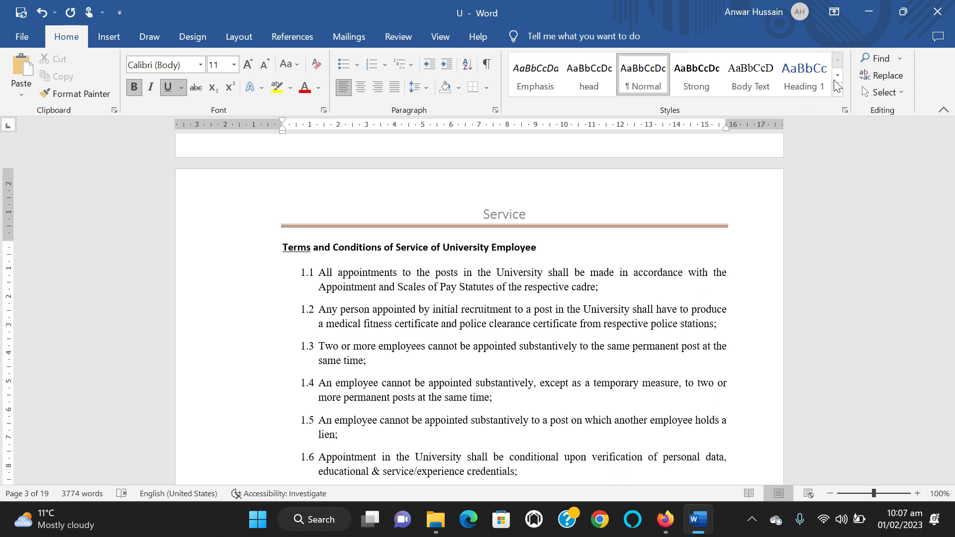
pyautogui.click(839, 79)
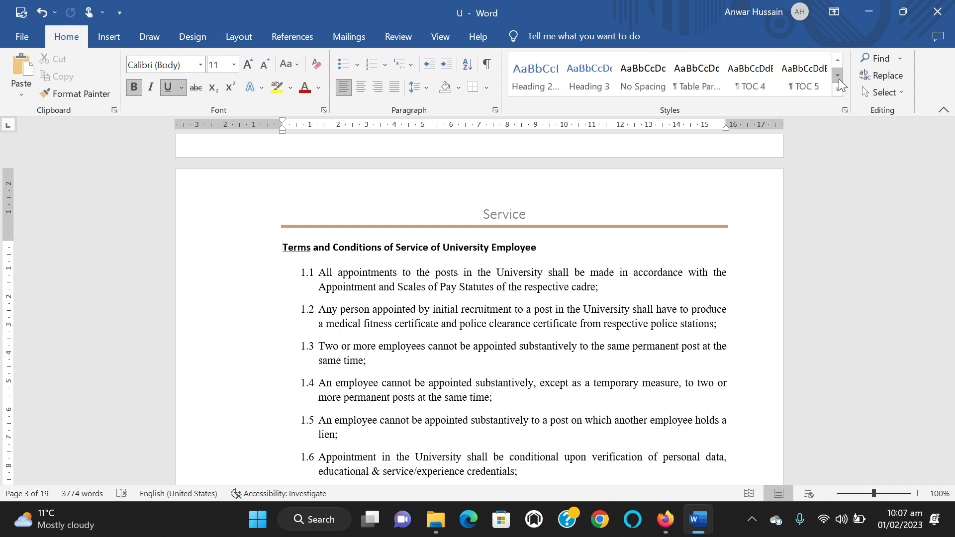
pyautogui.click(542, 82)
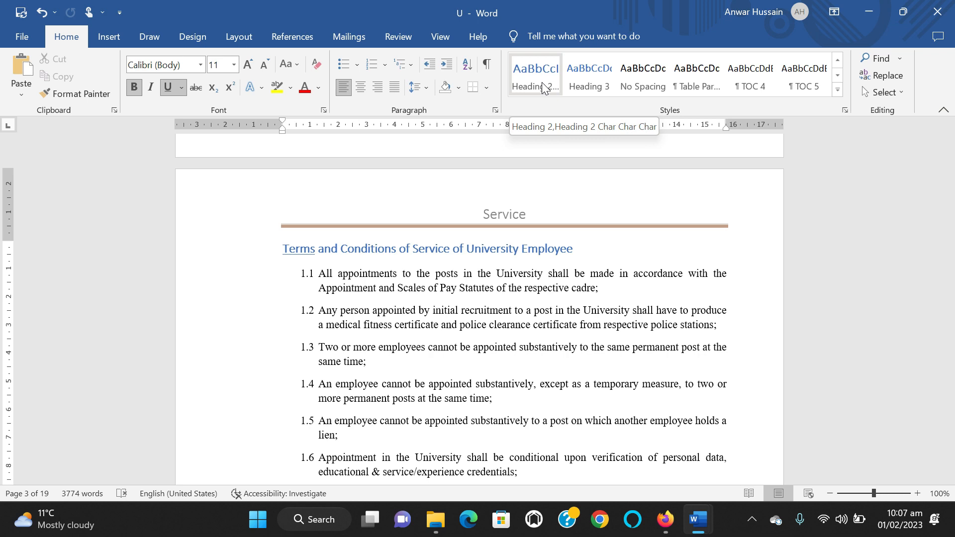
# Format the "Terms and Conditions of Service of University Employee" title as Heading 2 and test collapsing and expanding its section.
pyautogui.click(542, 82)
pyautogui.scroll(-5, 478, 308)
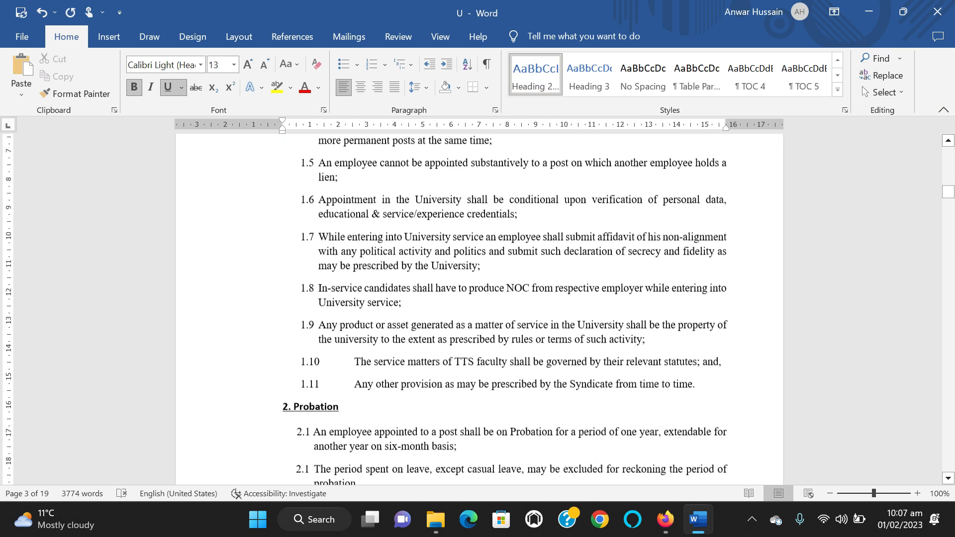
pyautogui.scroll(5, 478, 308)
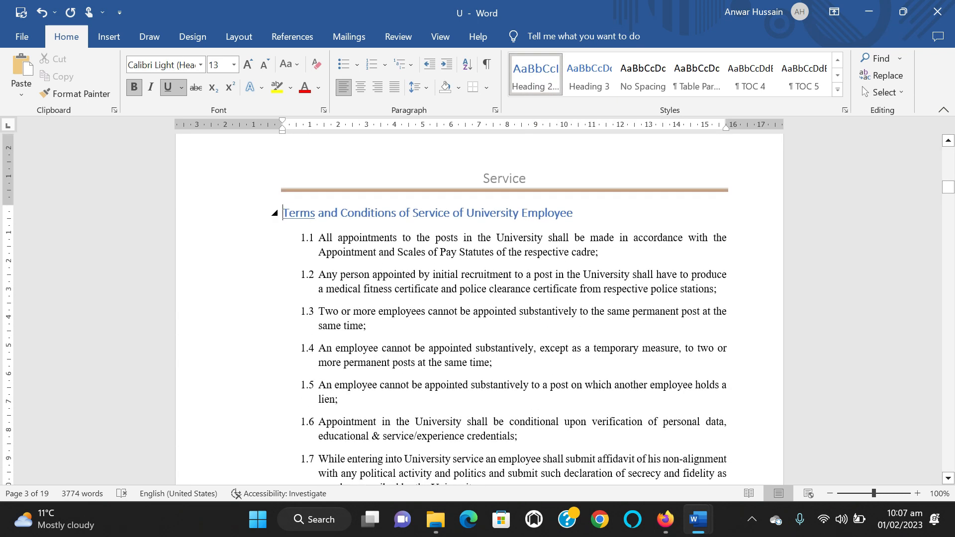
pyautogui.click(275, 214)
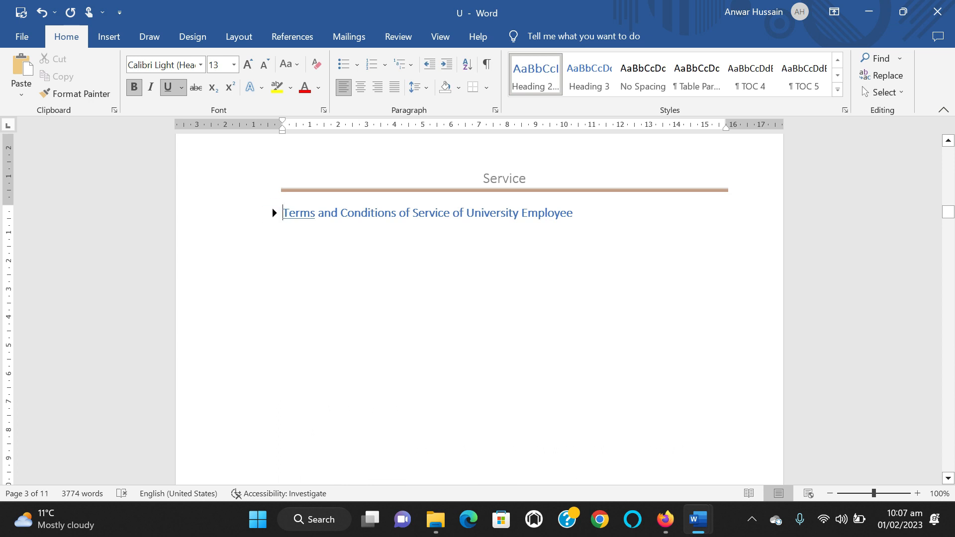
pyautogui.click(274, 214)
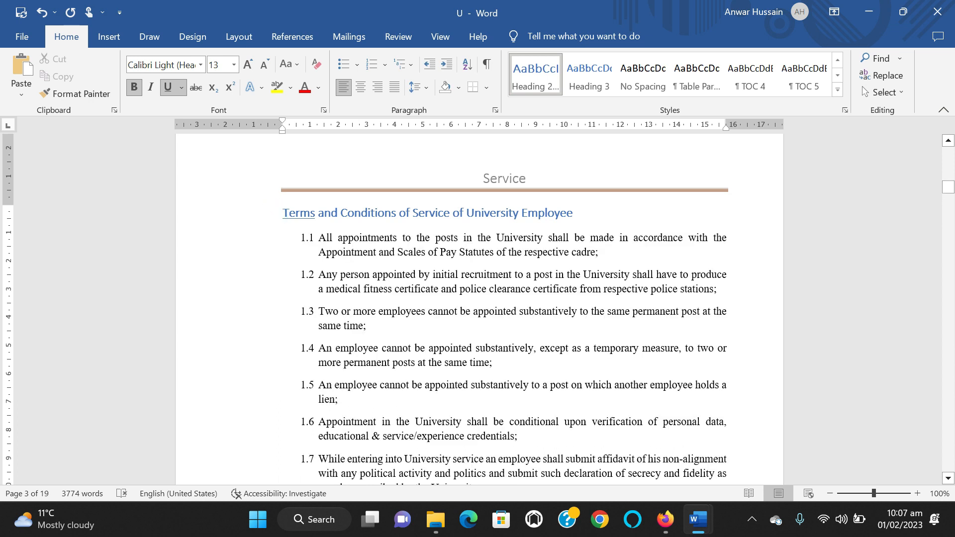
# Apply the Heading 2 style to the "2. Probation" title on page 3 and the "Age Limit" title on page 4.
pyautogui.scroll(-6, 478, 309)
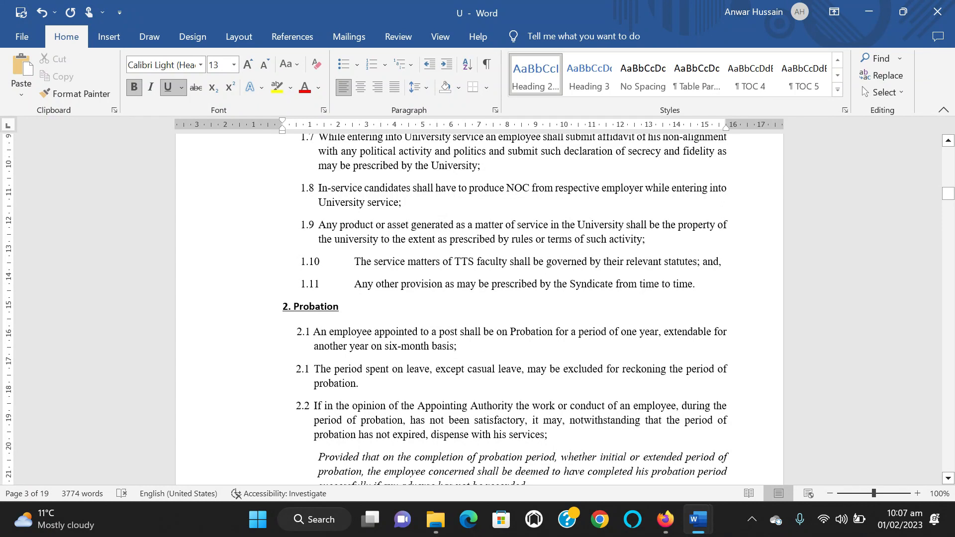
pyautogui.click(288, 307)
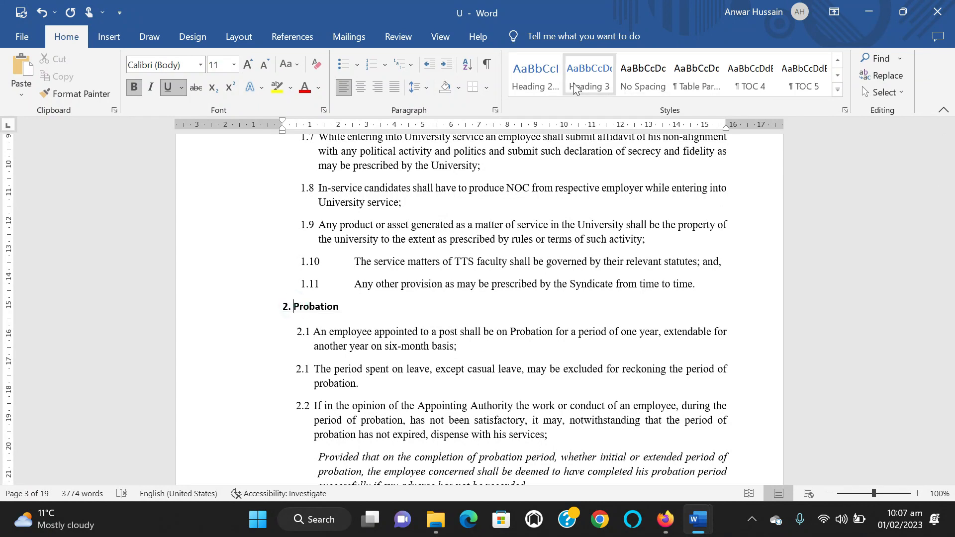
pyautogui.click(547, 81)
pyautogui.scroll(4, 478, 308)
pyautogui.scroll(-12, 367, 330)
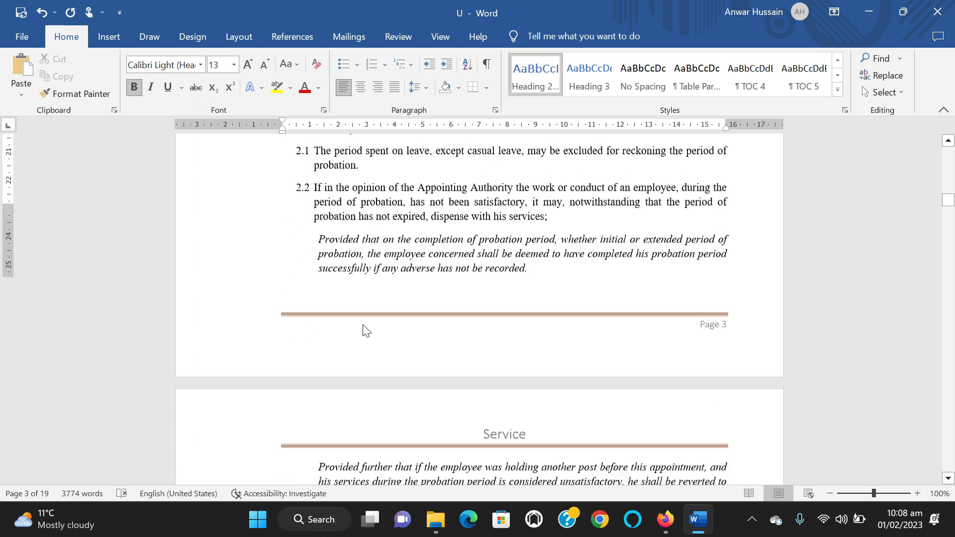
pyautogui.scroll(-3, 481, 312)
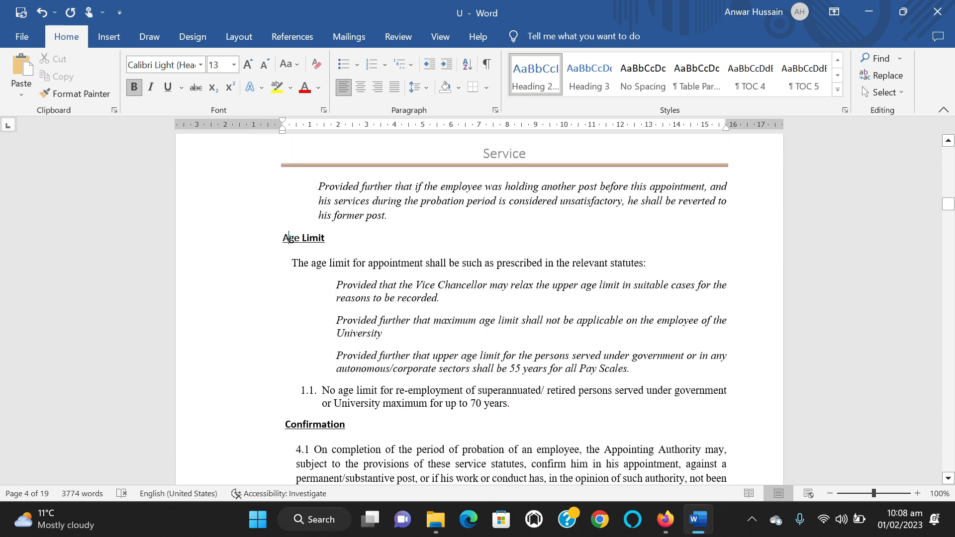
pyautogui.click(289, 239)
pyautogui.click(282, 236)
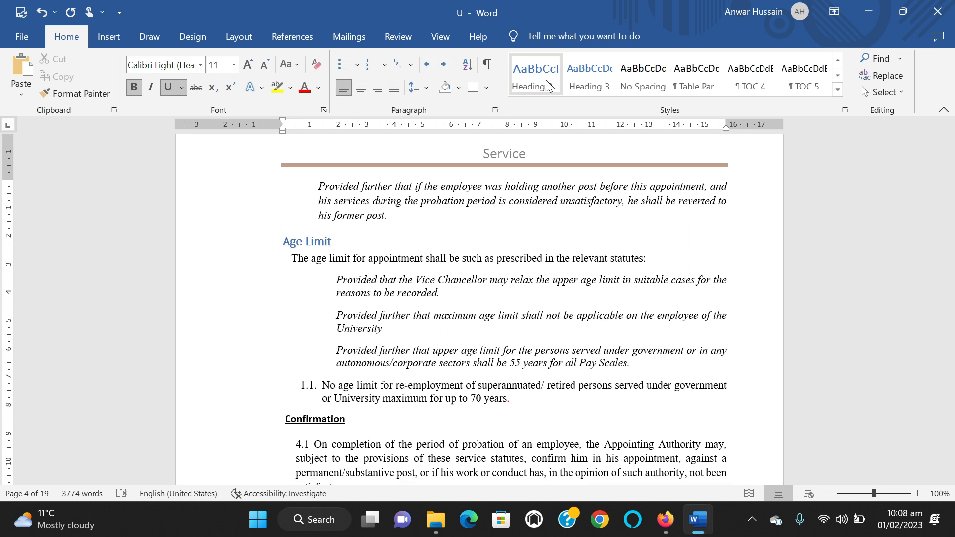
pyautogui.click(551, 88)
# Apply the Heading 2 style to the "Confirmation" and "Seniority" titles on page 4.
pyautogui.scroll(-5, 477, 309)
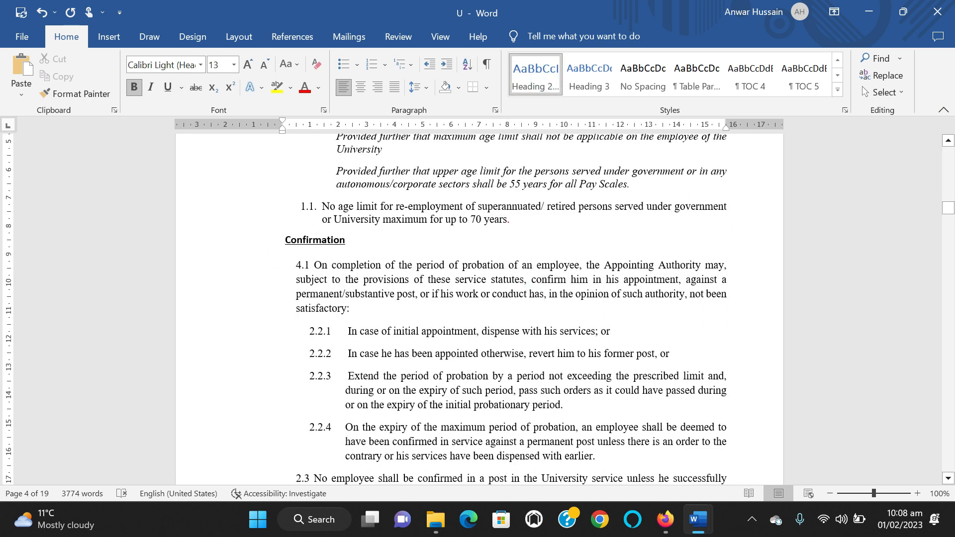
pyautogui.click(285, 239)
pyautogui.click(548, 85)
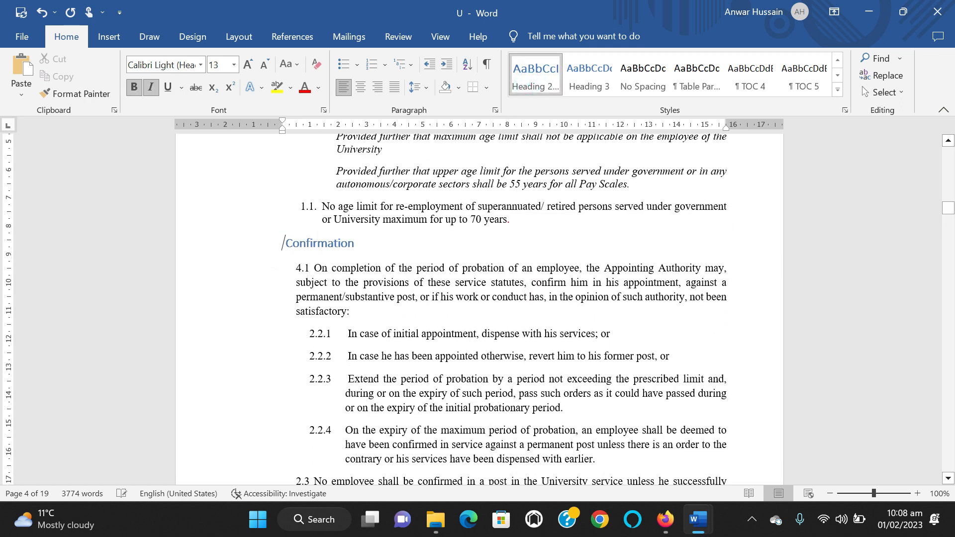
pyautogui.scroll(-5, 478, 308)
pyautogui.click(282, 282)
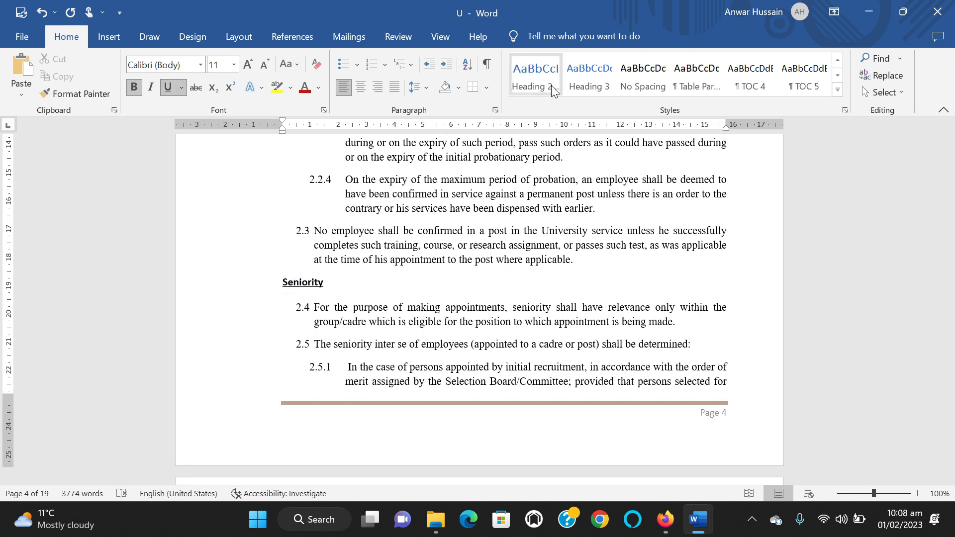
pyautogui.click(549, 85)
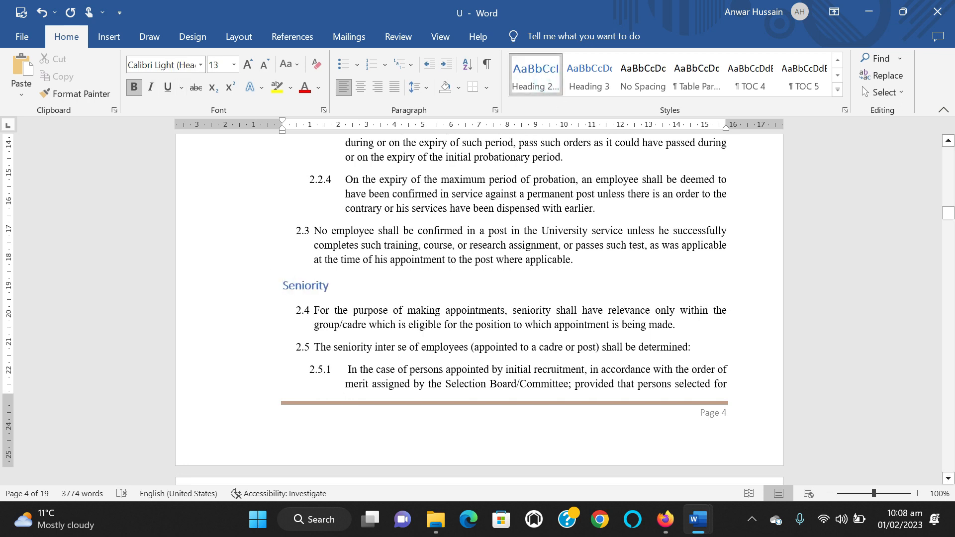
# Apply the Heading 2 style to the "Lien", "Transfers" and "Bar to Engage in Other Employment" titles on pages 5 and 6.
pyautogui.scroll(-10, 478, 308)
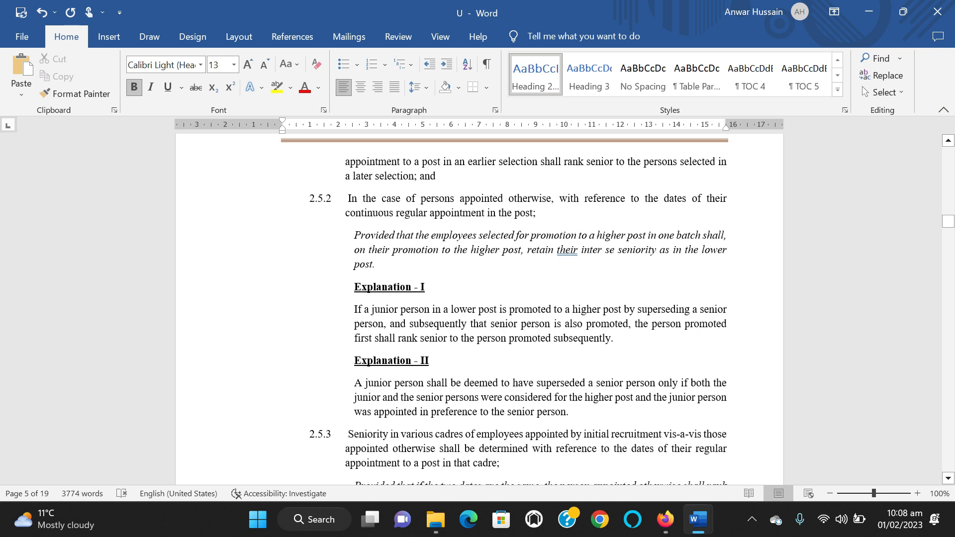
pyautogui.scroll(-10, 478, 309)
pyautogui.click(292, 287)
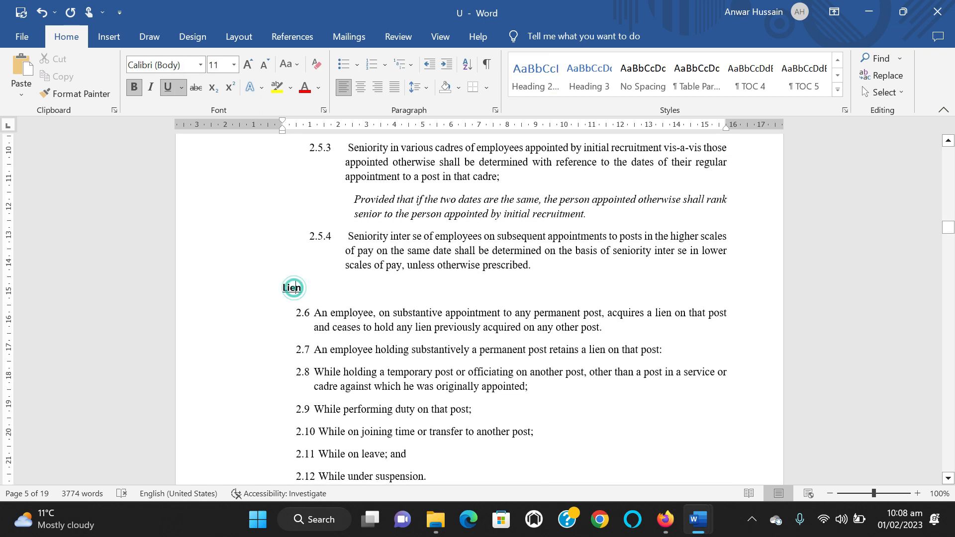
pyautogui.press('pagedown')
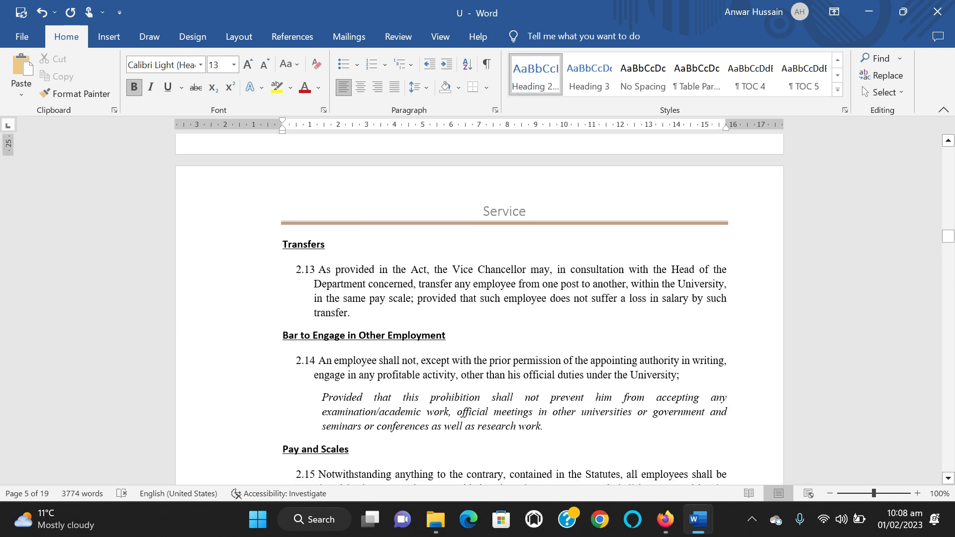
pyautogui.press('Down')
pyautogui.press('Down')
pyautogui.press('Down')
pyautogui.press('Down')
pyautogui.press('Down')
pyautogui.click(530, 85)
# Apply the Heading 2 style to the "Pay and Scales" and "Honorarium" titles on page 6.
pyautogui.scroll(-5, 477, 308)
pyautogui.click(322, 310)
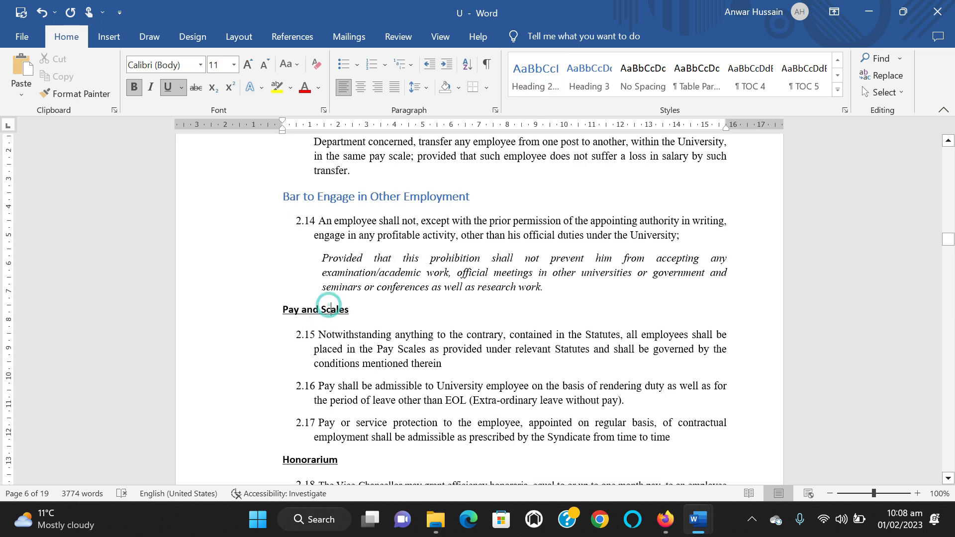
pyautogui.click(536, 75)
pyautogui.scroll(-5, 477, 309)
pyautogui.click(321, 330)
pyautogui.click(536, 74)
# Apply the Heading 2 style to the section title following Honorarium and to "Residential Accommodation" on page 7.
pyautogui.scroll(-4, 477, 308)
pyautogui.click(288, 324)
pyautogui.click(536, 75)
pyautogui.scroll(-6, 477, 308)
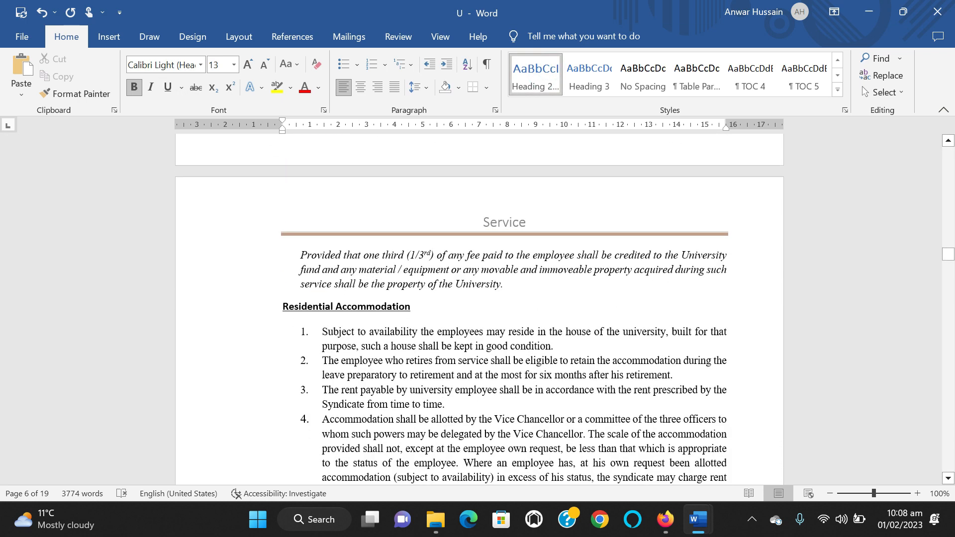
pyautogui.click(329, 164)
pyautogui.click(536, 75)
# Apply the Heading 2 style to the "Retirement" and "Suspension" titles on page 7.
pyautogui.click(308, 366)
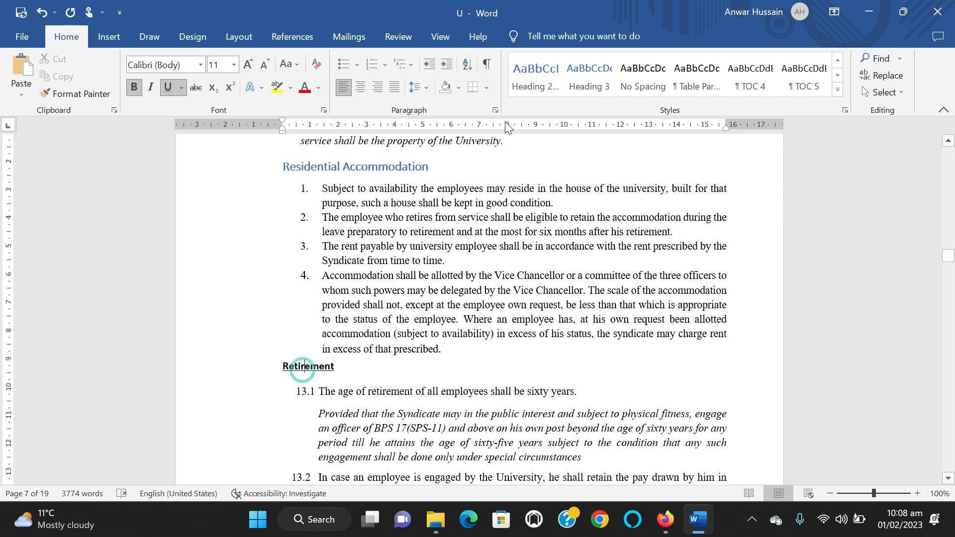
pyautogui.click(536, 75)
pyautogui.scroll(-3, 478, 309)
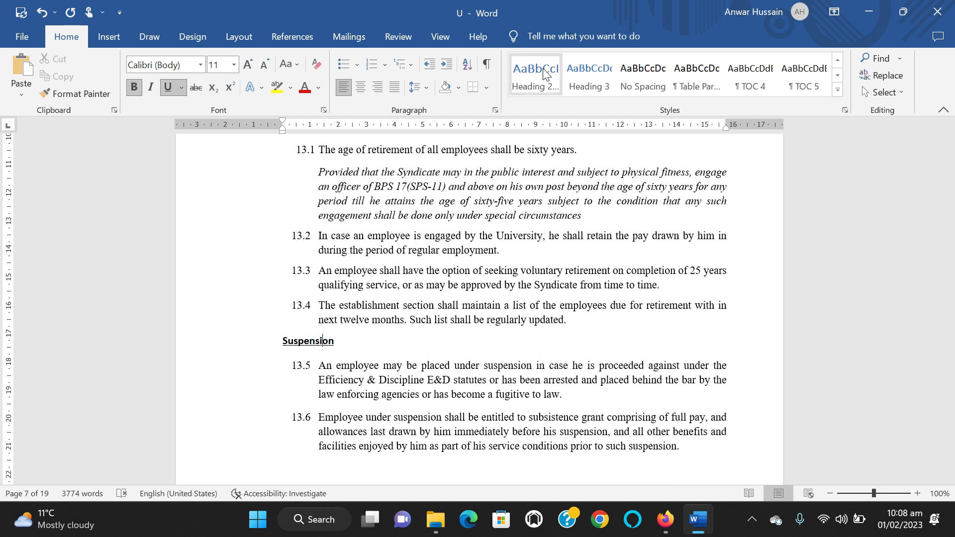
# Apply the Heading 2 style to the section titles on page 8, including "Training" and "Right of Appeal or Representation".
pyautogui.scroll(-10, 479, 308)
pyautogui.scroll(-5, 479, 308)
pyautogui.click(309, 354)
pyautogui.click(515, 77)
pyautogui.scroll(-3, 348, 298)
pyautogui.click(312, 291)
pyautogui.click(525, 80)
pyautogui.scroll(-2, 479, 298)
pyautogui.scroll(-10, 418, 309)
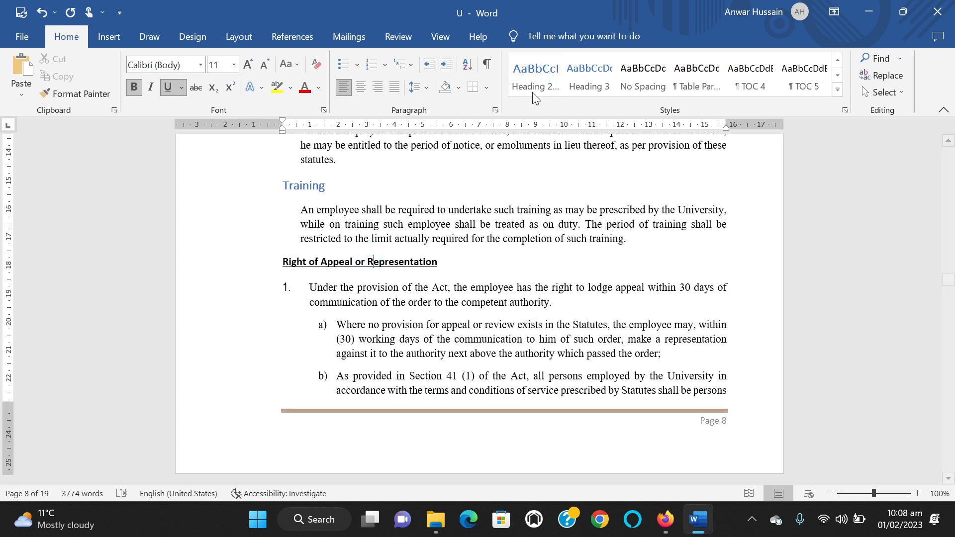
# Apply the Heading 2 style to the "Increments" and "Service History / Books" titles on page 9.
pyautogui.click(308, 238)
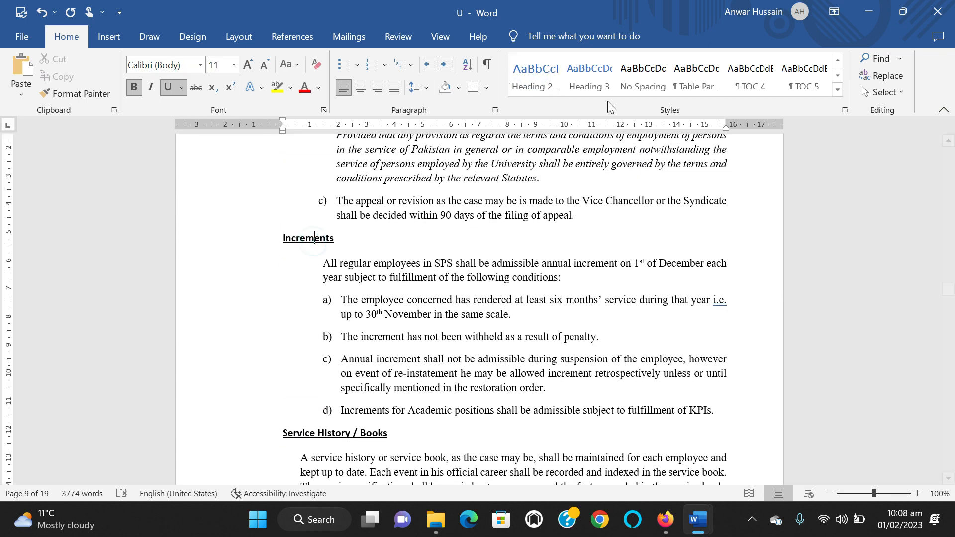
pyautogui.click(535, 77)
pyautogui.click(332, 436)
pyautogui.click(535, 82)
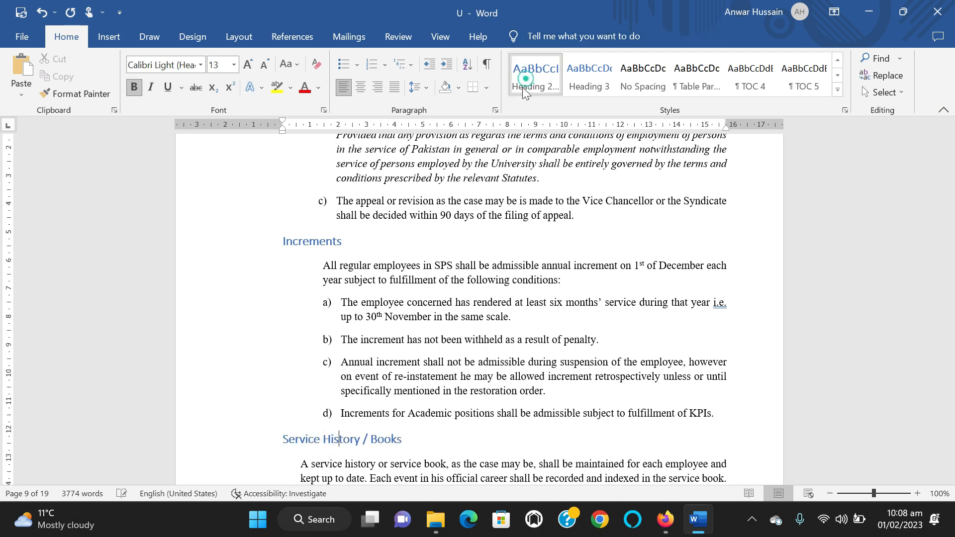
# Apply the Heading 2 style to the "Performance Evaluation" and "Residuary Provisions" titles on pages 9 and 10.
pyautogui.scroll(-5, 497, 298)
pyautogui.click(320, 264)
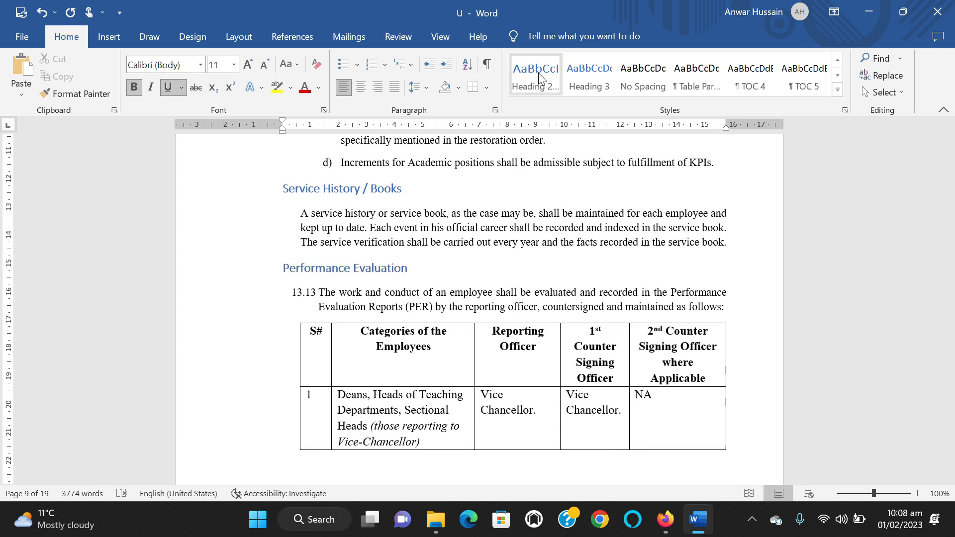
pyautogui.click(535, 80)
pyautogui.scroll(-7, 463, 271)
pyautogui.click(348, 299)
pyautogui.click(543, 83)
# Apply the Heading 2 style to the "Removal of Difficulties" title on page 10 and the section title after it.
pyautogui.scroll(-3, 428, 224)
pyautogui.click(382, 333)
pyautogui.click(519, 78)
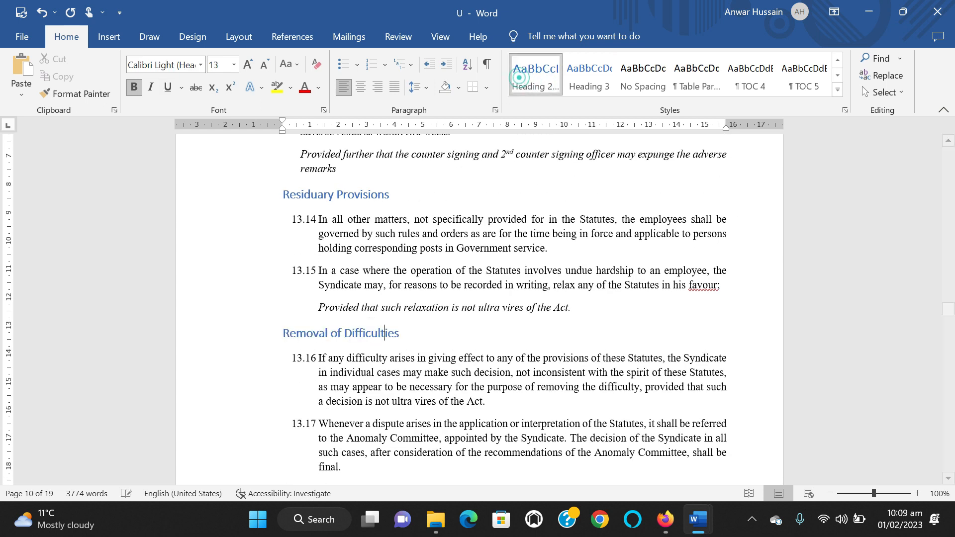
pyautogui.scroll(-5, 378, 309)
pyautogui.click(344, 201)
pyautogui.click(529, 84)
# Reset the "U-EAS, Annual Report Statutes, 2022" title on page 12 to Normal and apply the Heading 1 style.
pyautogui.scroll(-4, 478, 298)
pyautogui.scroll(-10, 478, 308)
pyautogui.scroll(-5, 477, 309)
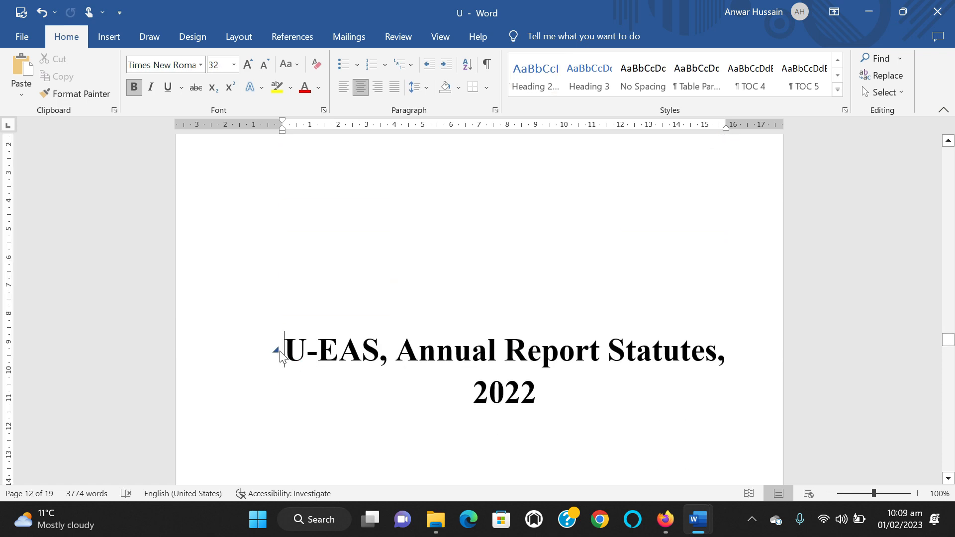
pyautogui.click(839, 61)
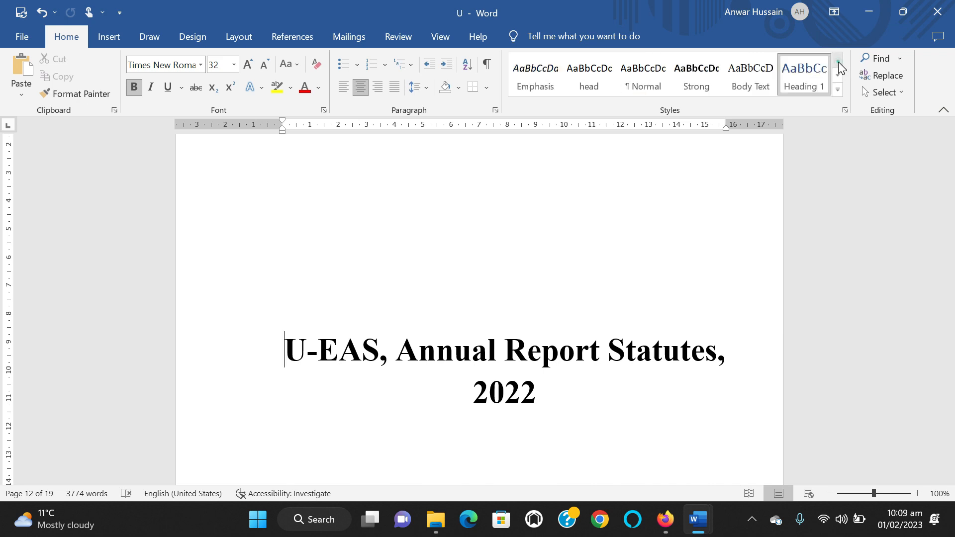
pyautogui.click(643, 75)
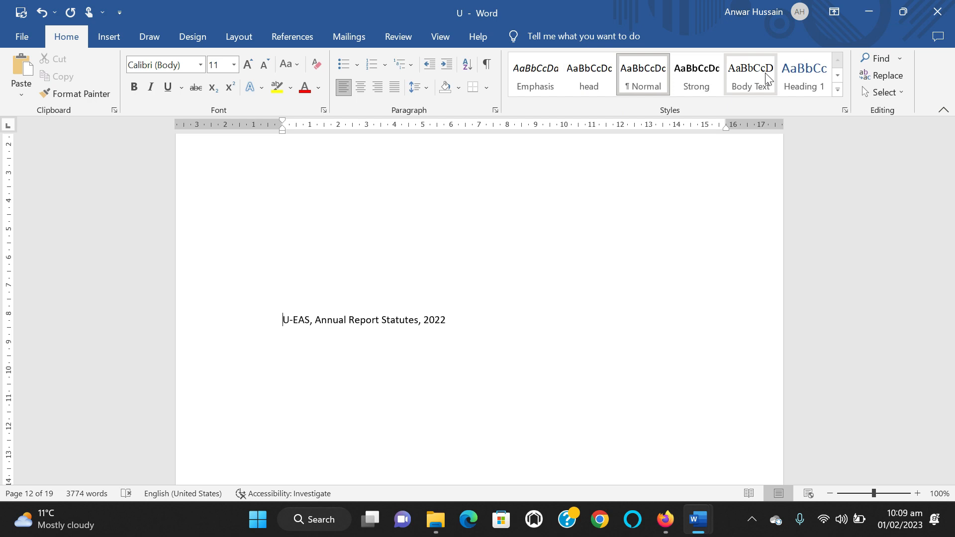
pyautogui.click(838, 75)
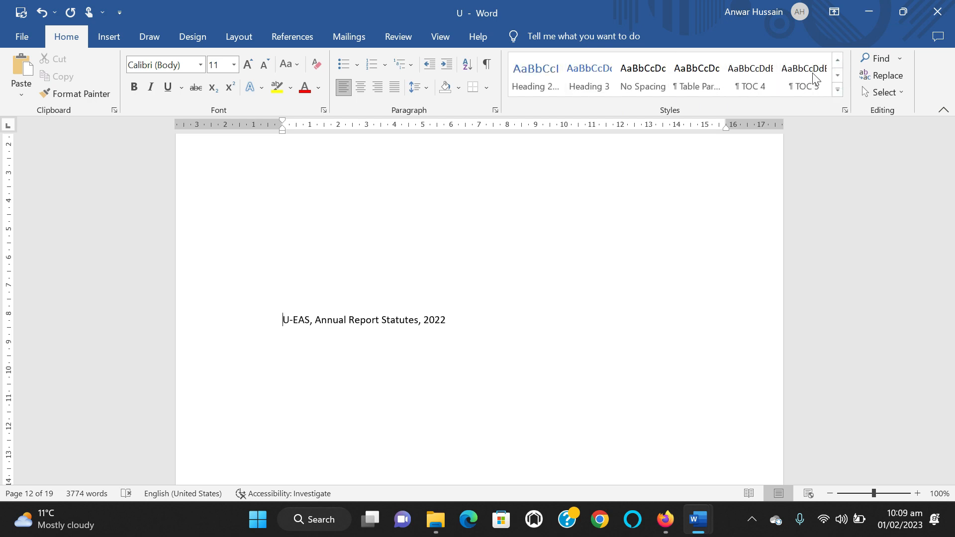
pyautogui.click(838, 59)
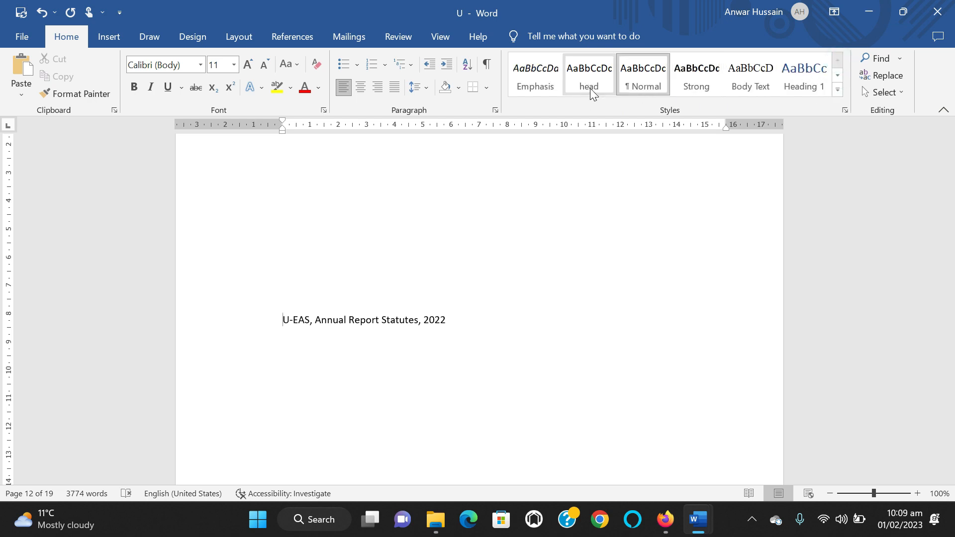
pyautogui.click(806, 81)
# Set the "U-EAS, Annual Report Statutes, 2022" heading to font size 19 and center it.
pyautogui.moveTo(533, 324); pyautogui.dragTo(203, 321)
pyautogui.hotkey('ctrl', '[')
pyautogui.hotkey('ctrl', ']')
pyautogui.hotkey('ctrl', ']')
pyautogui.hotkey('ctrl', ']')
pyautogui.hotkey('ctrl', ']')
pyautogui.hotkey('ctrl', ']')
pyautogui.hotkey('ctrl', ']')
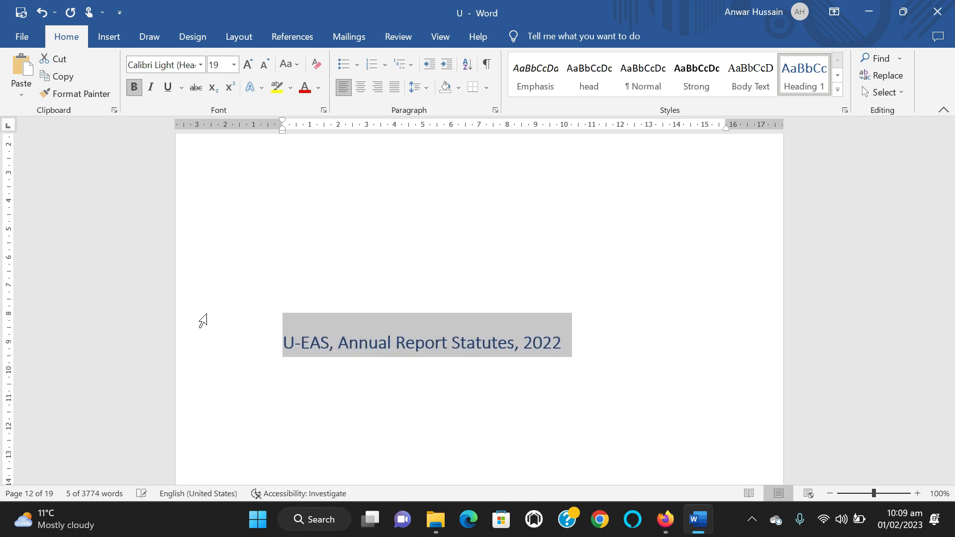
pyautogui.click(359, 88)
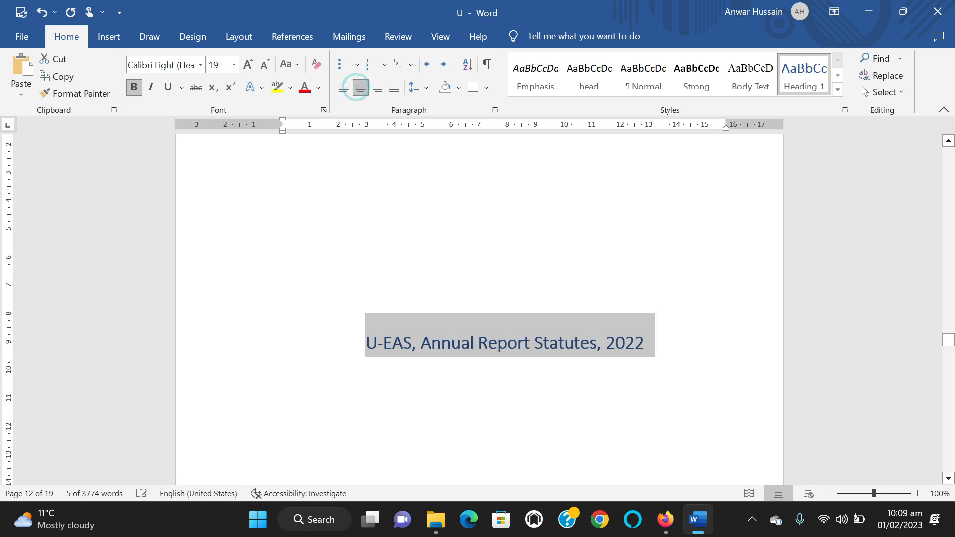
pyautogui.click(456, 292)
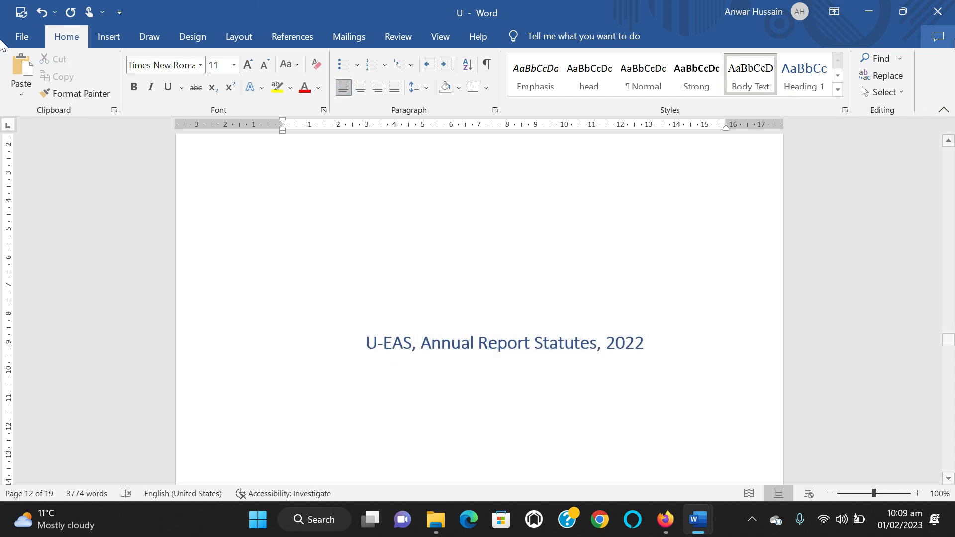
# Return to the blank first page of the document and place the insertion point below the "Service" header.
pyautogui.moveTo(949, 343); pyautogui.dragTo(949, 144)
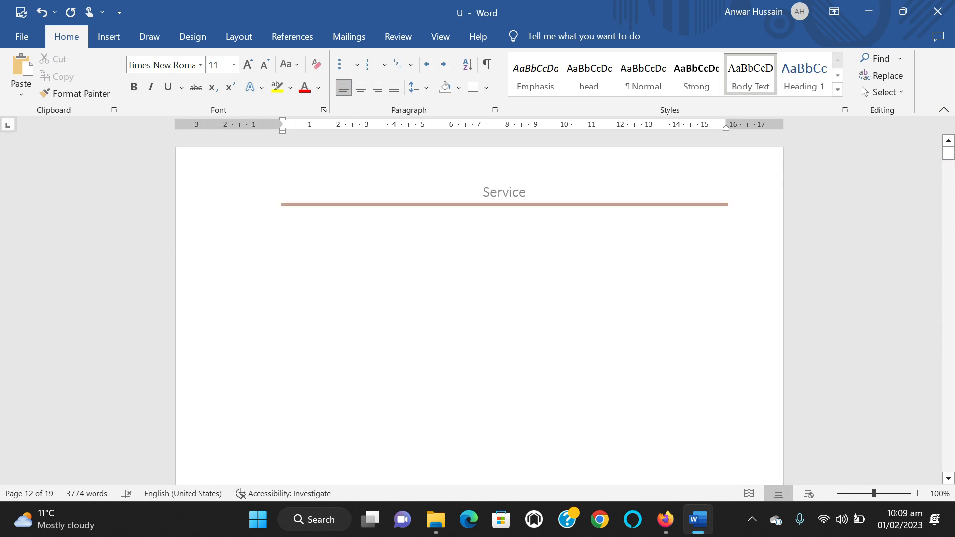
pyautogui.click(455, 253)
pyautogui.scroll(1, 459, 253)
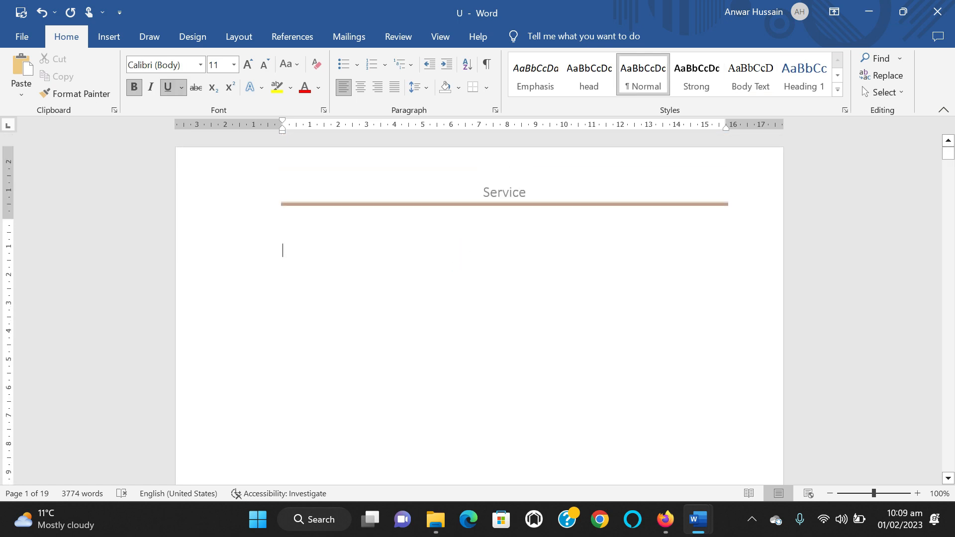
# Insert an Automatic Table 1 table of contents on the blank first page, below the "Service" header.
pyautogui.click(311, 266)
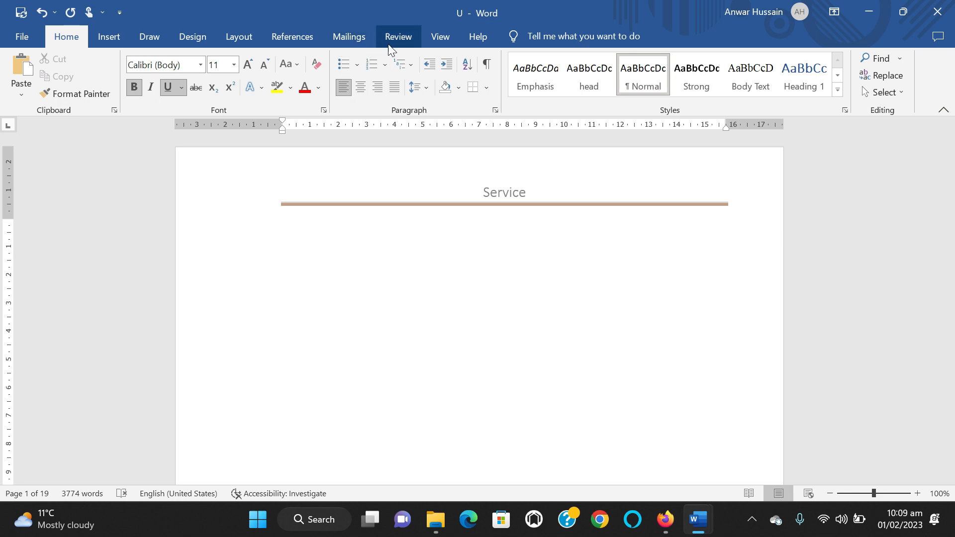
pyautogui.click(271, 35)
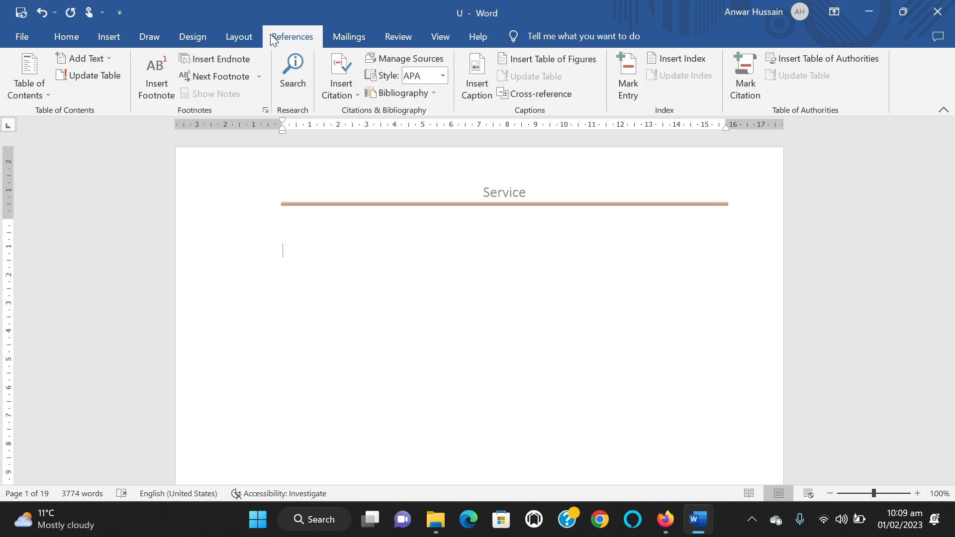
pyautogui.click(49, 95)
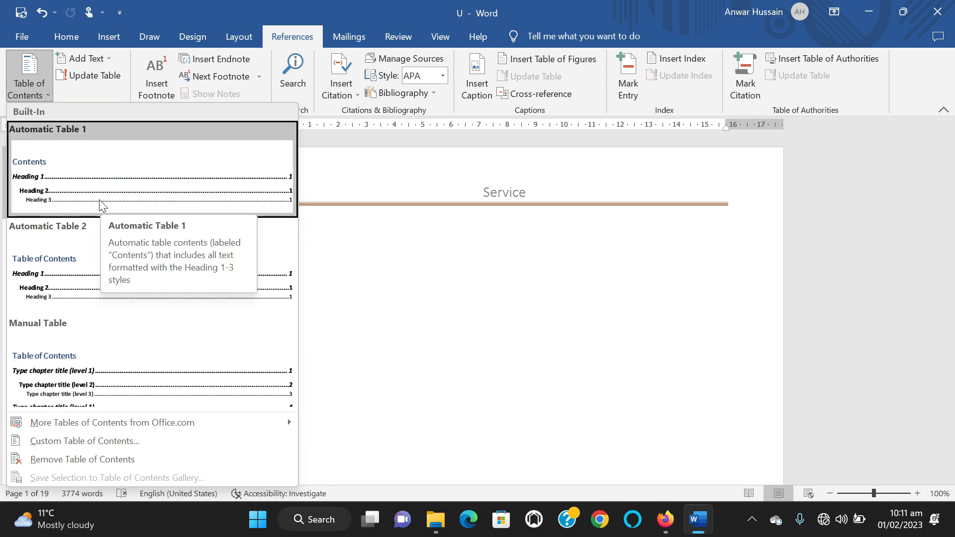
pyautogui.click(75, 180)
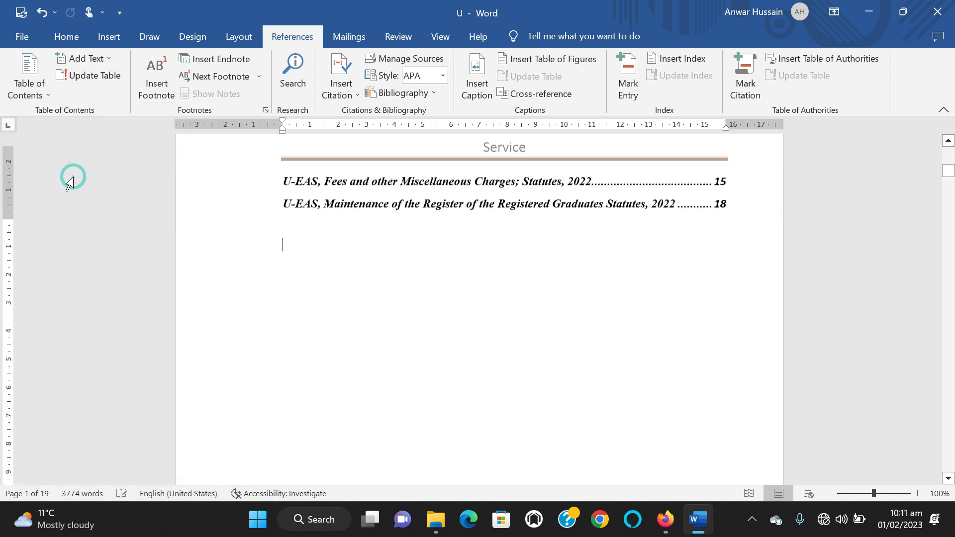
pyautogui.scroll(15, 693, 294)
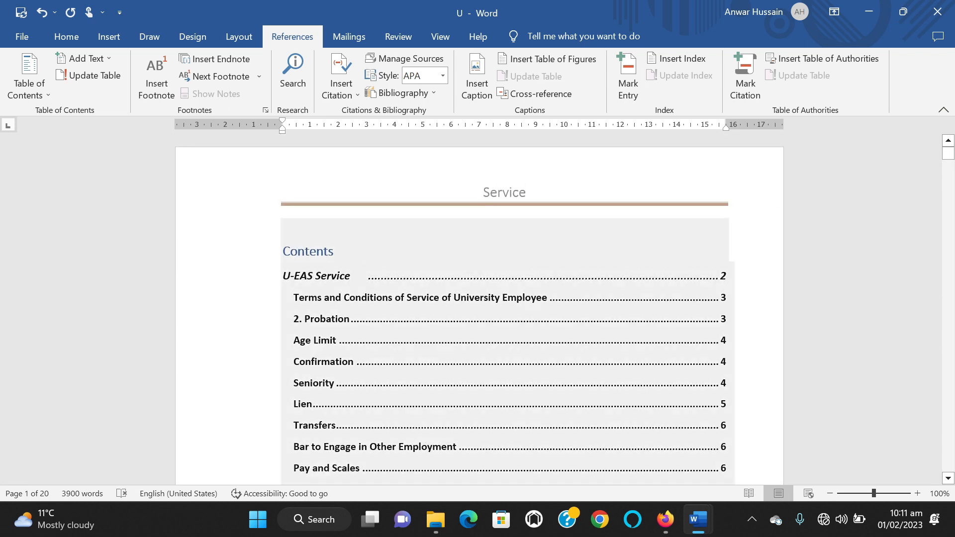
pyautogui.click(354, 275)
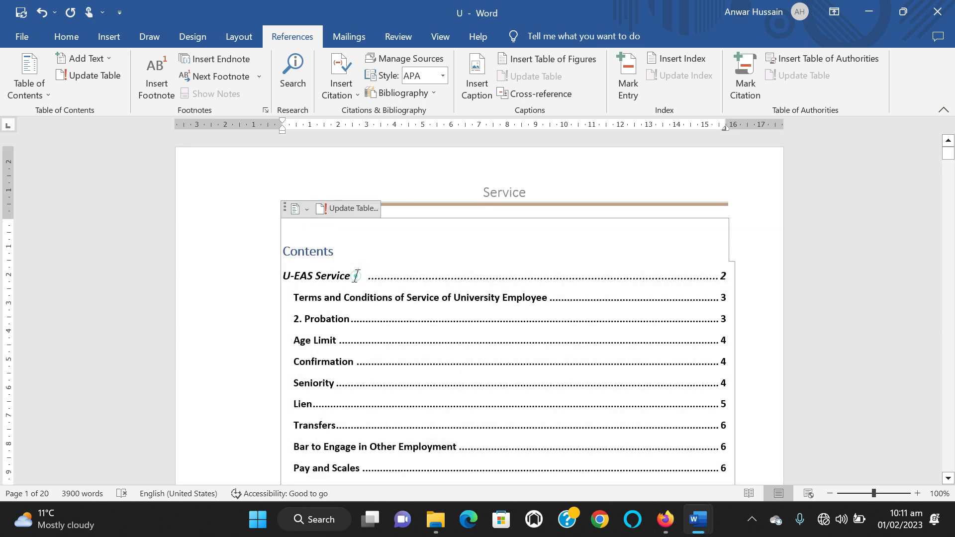
pyautogui.click(307, 210)
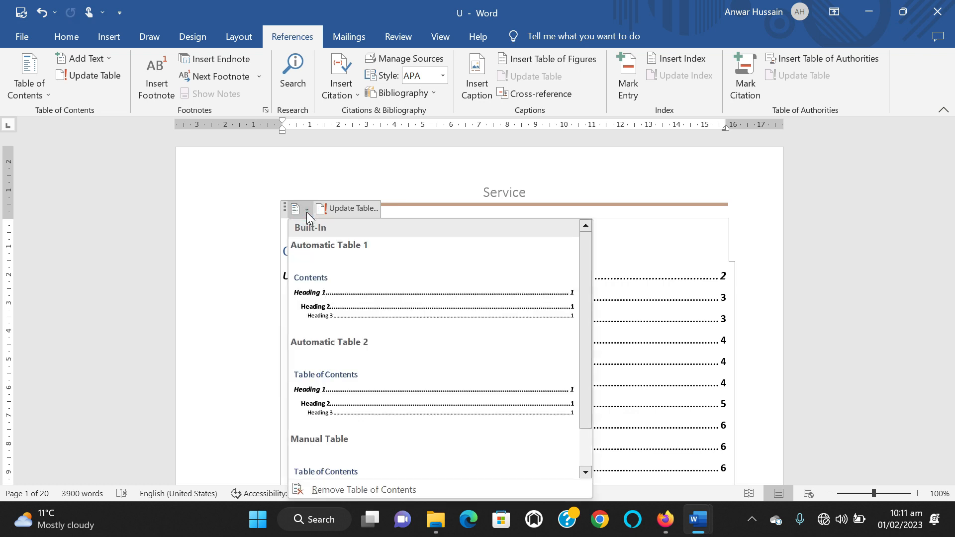
pyautogui.click(110, 58)
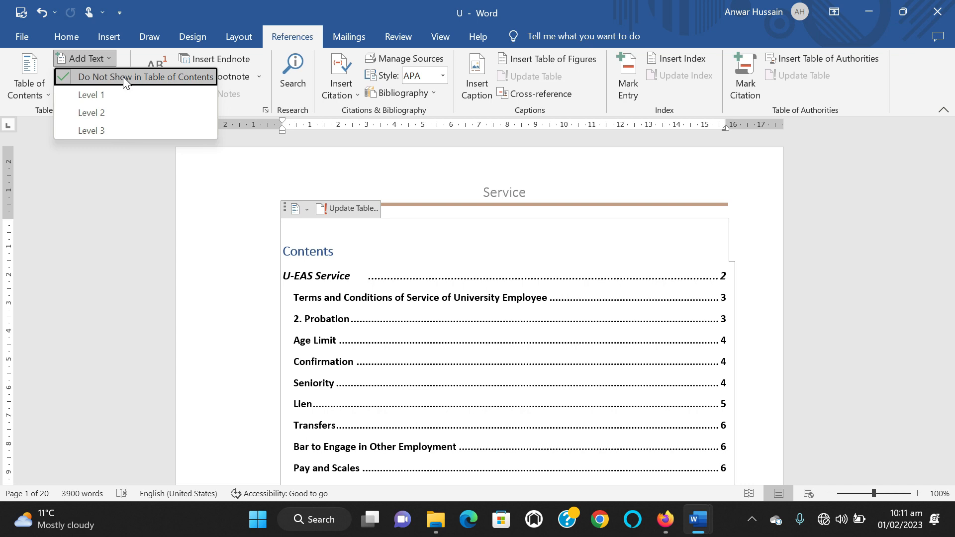
pyautogui.click(124, 78)
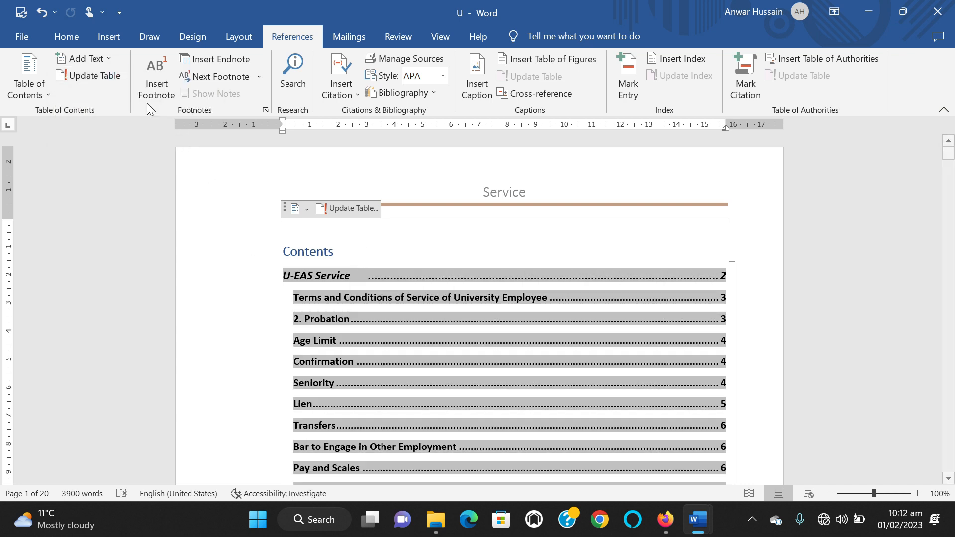
pyautogui.click(107, 61)
pyautogui.click(105, 95)
# Update the table of contents so its page numbers match the document.
pyautogui.click(343, 209)
pyautogui.click(438, 257)
pyautogui.click(474, 280)
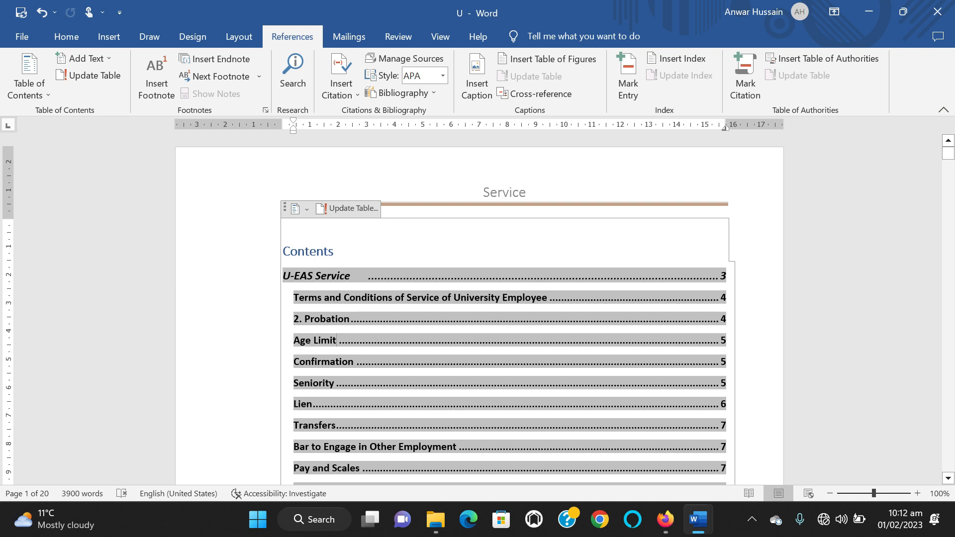
# Follow the "U-EAS Service" entry's link to its title page, check that page's number, and return to the contents.
pyautogui.scroll(-2, 504, 308)
pyautogui.scroll(2, 504, 309)
pyautogui.scroll(-1, 636, 246)
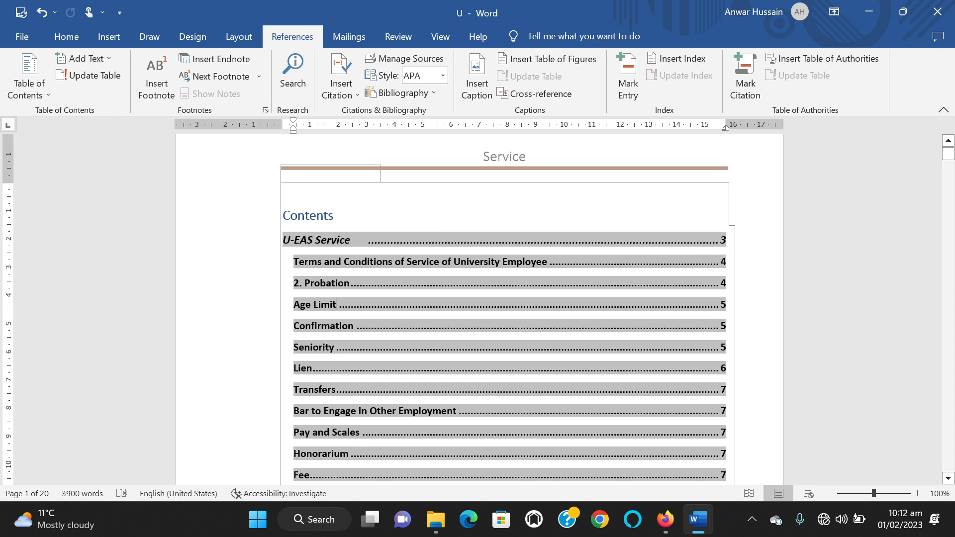
pyautogui.keyDown('ctrl'); pyautogui.click(329, 246); pyautogui.keyUp('ctrl')
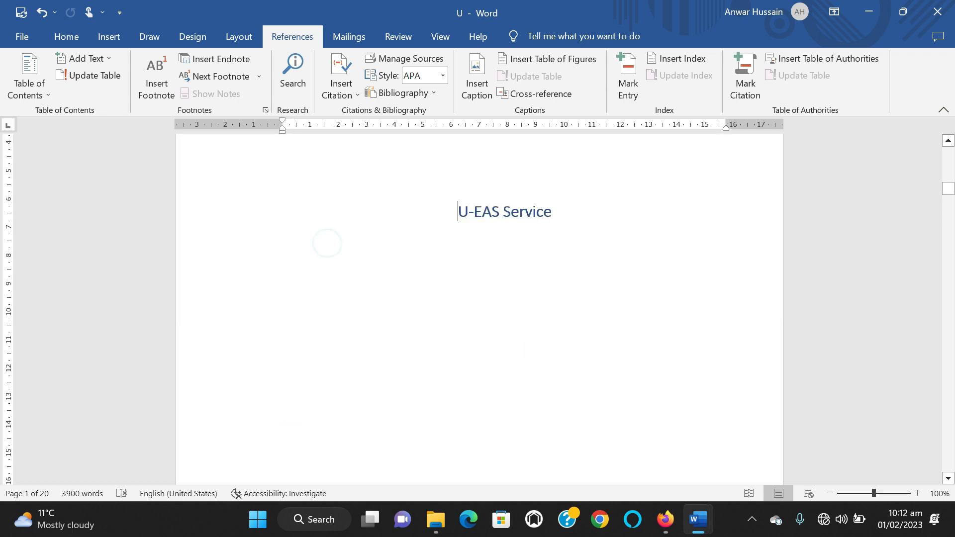
pyautogui.scroll(-10, 715, 477)
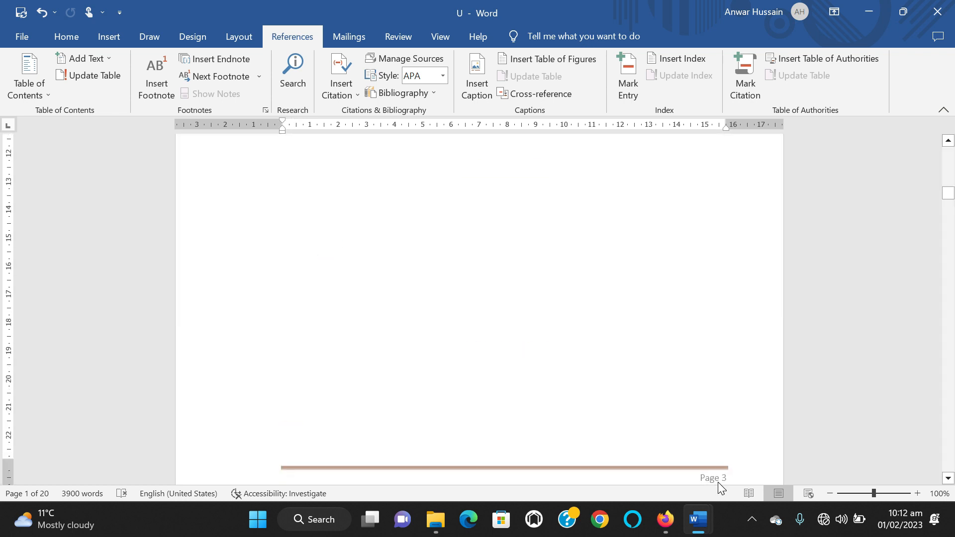
pyautogui.scroll(10, 427, 279)
pyautogui.scroll(20, 434, 278)
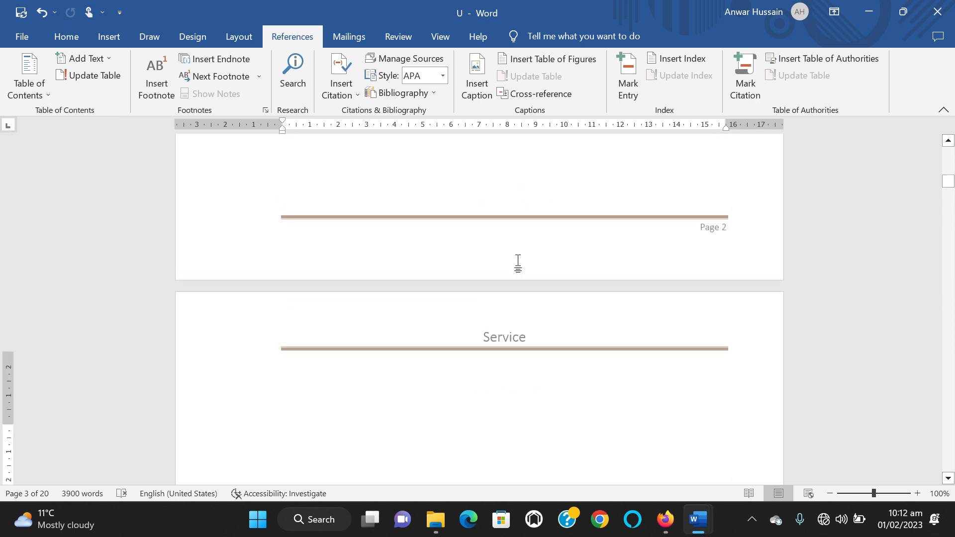
pyautogui.scroll(5, 529, 260)
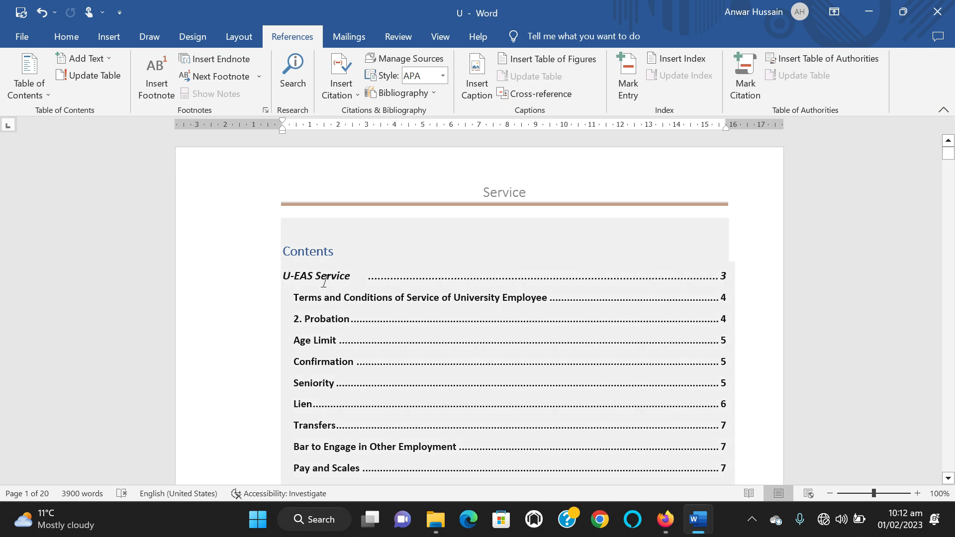
# Follow the "Seniority" entry's link to its section, return to the contents, and review the remaining entries.
pyautogui.scroll(-3, 508, 309)
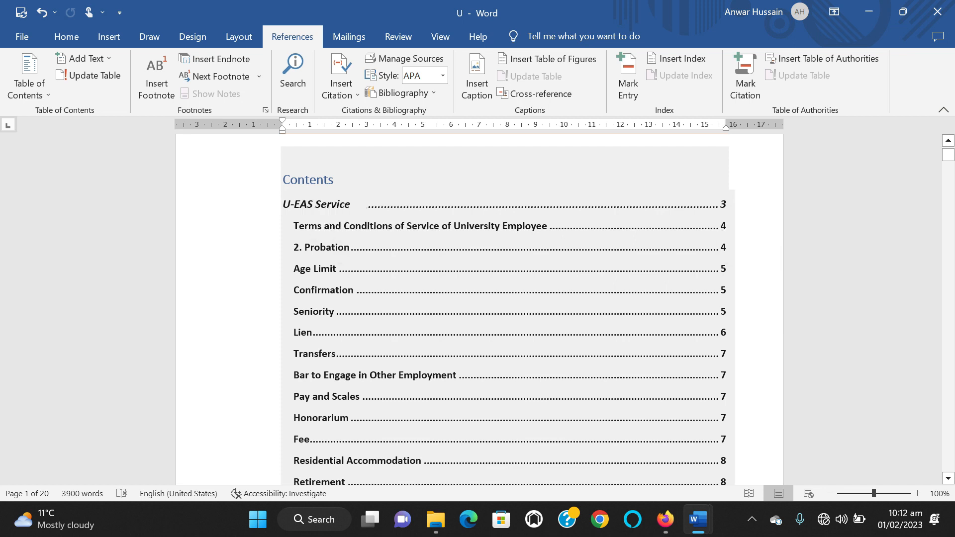
pyautogui.keyDown('ctrl'); pyautogui.click(314, 312); pyautogui.keyUp('ctrl')
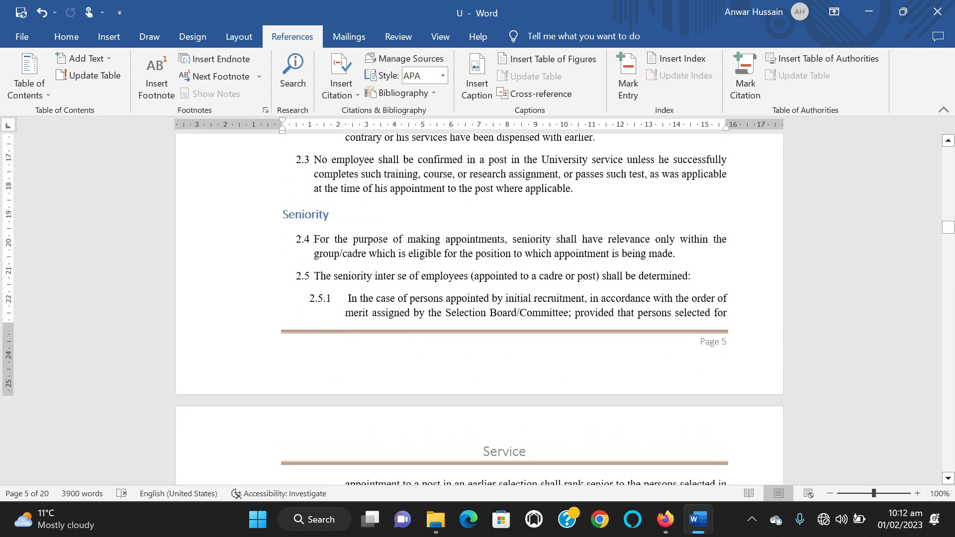
pyautogui.scroll(20, 510, 262)
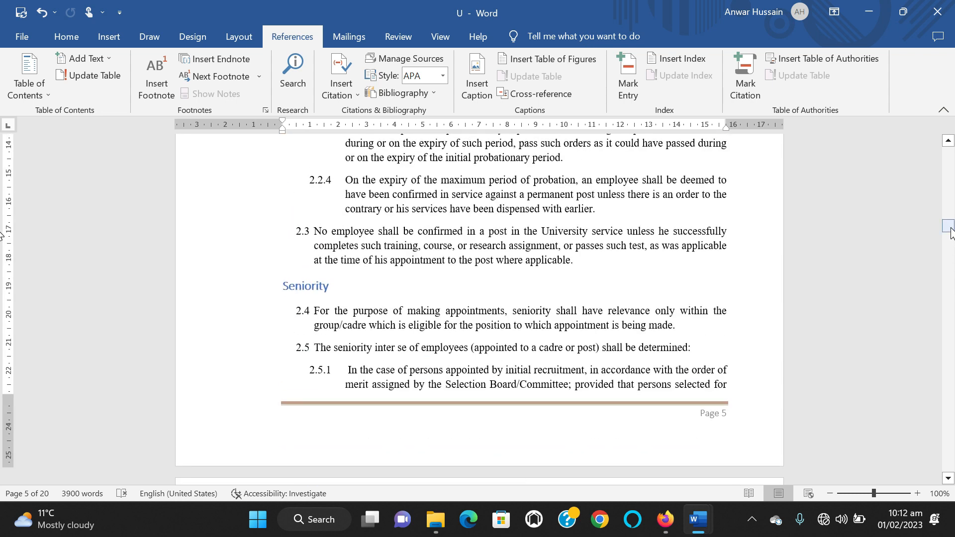
pyautogui.scroll(-10, 510, 261)
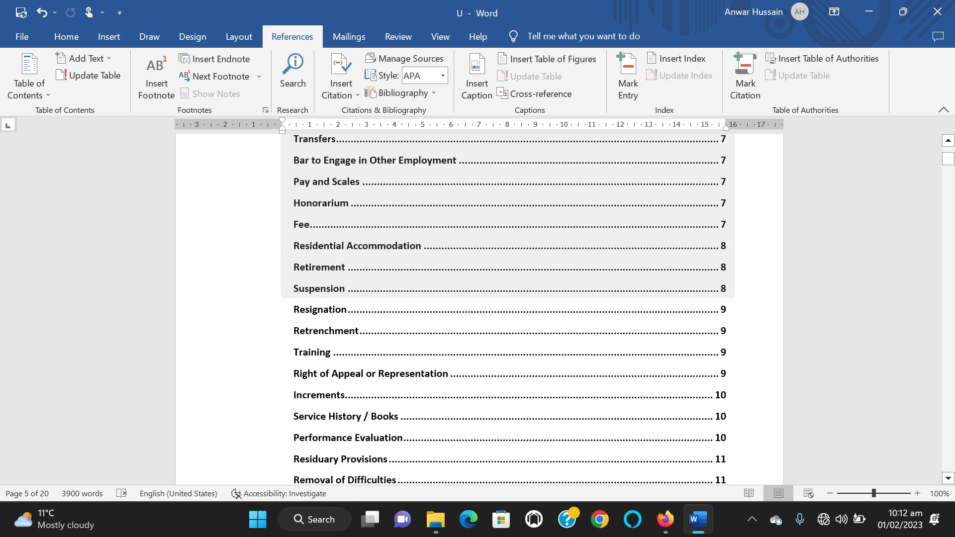
pyautogui.scroll(-2, 510, 315)
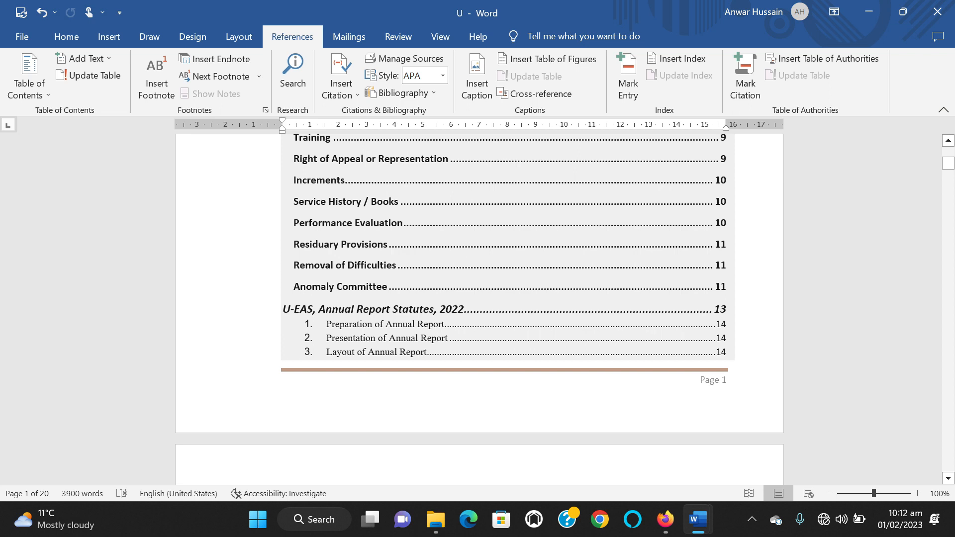
pyautogui.scroll(-7, 399, 335)
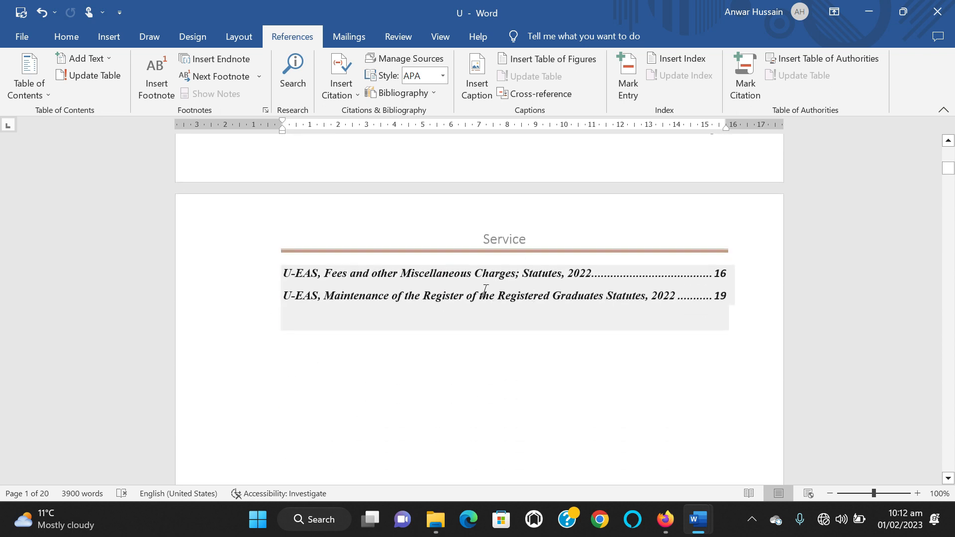
pyautogui.scroll(5, 402, 279)
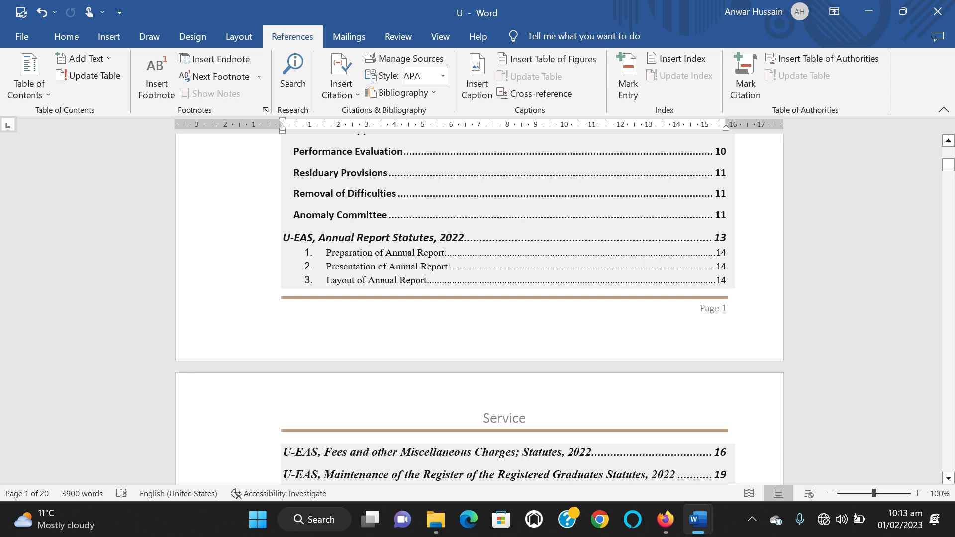
pyautogui.scroll(12, 336, 299)
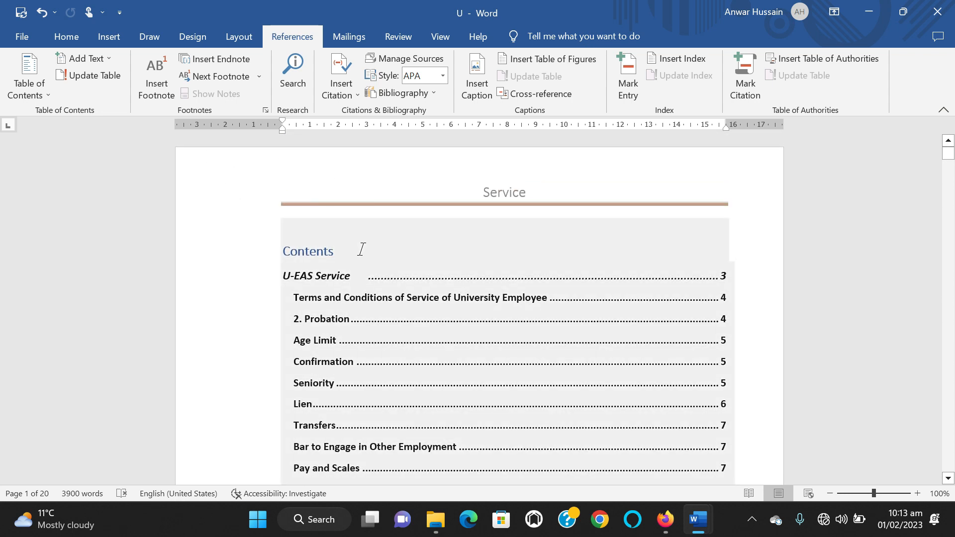
# Switch the table of contents to the built-in Automatic Table 2 design.
pyautogui.click(360, 250)
pyautogui.click(306, 211)
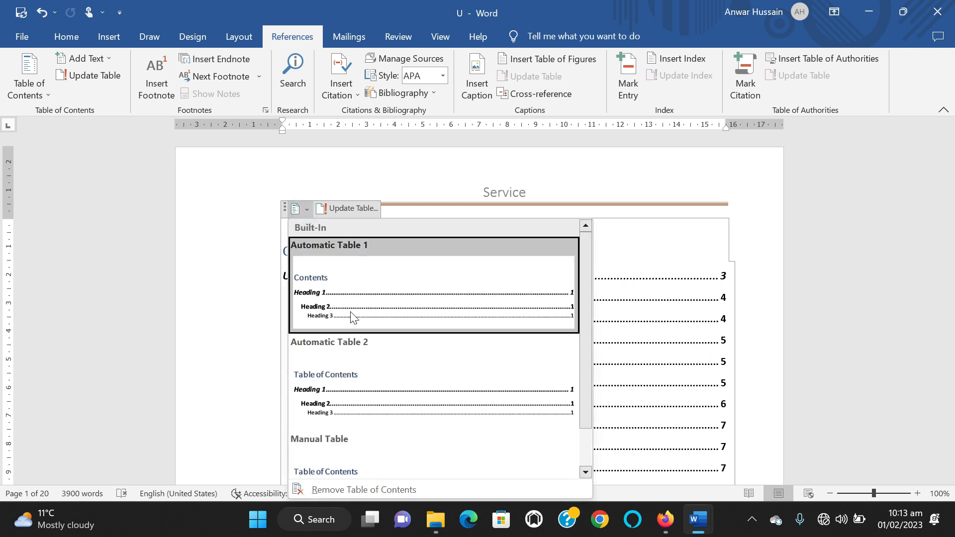
pyautogui.click(366, 391)
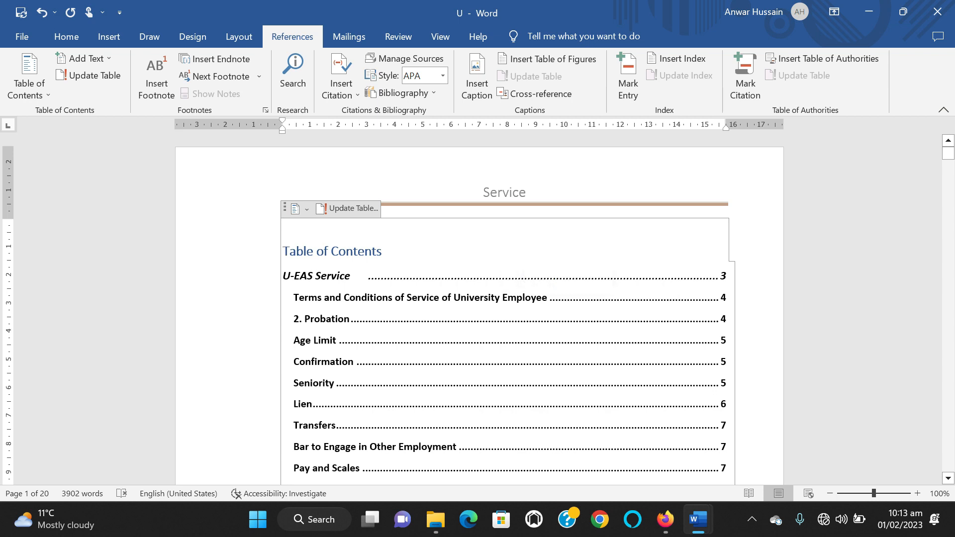
pyautogui.click(308, 209)
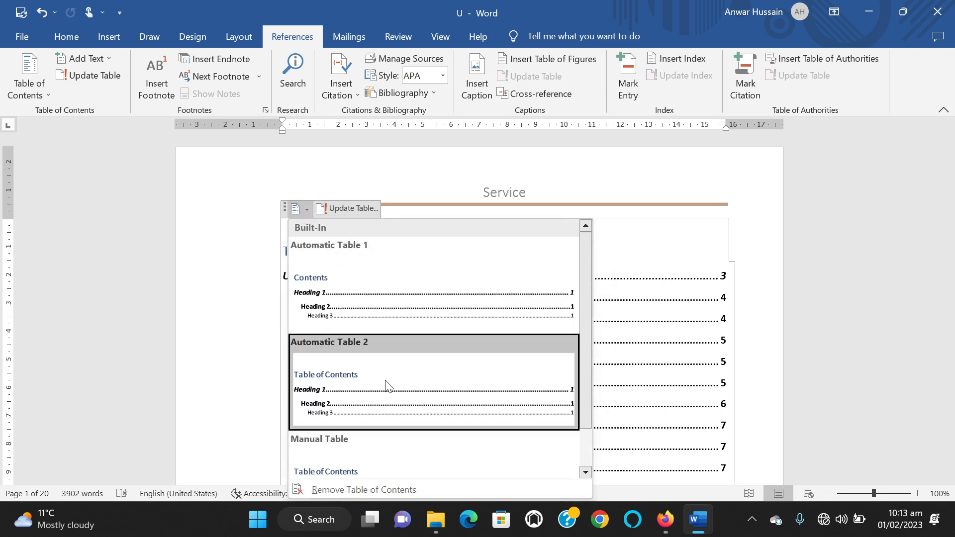
pyautogui.scroll(-1, 387, 385)
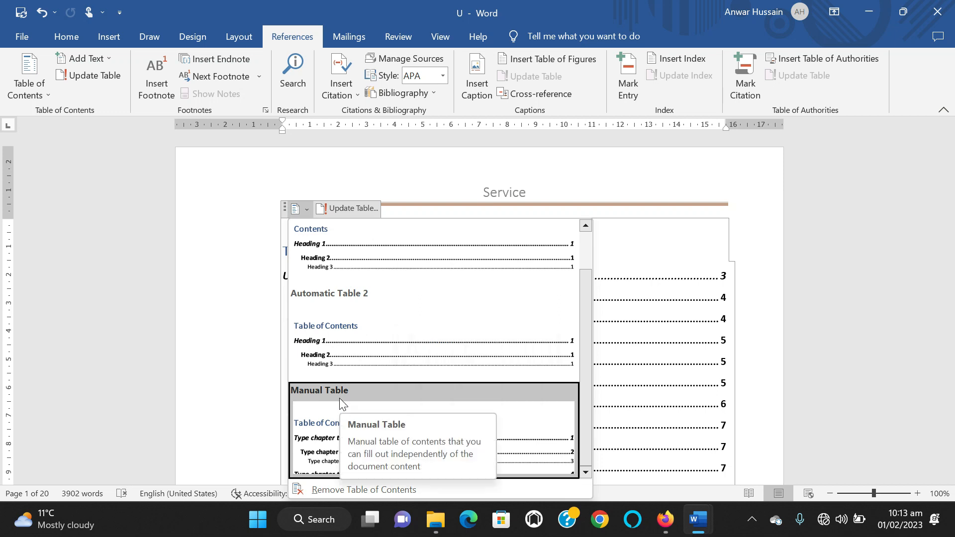
pyautogui.scroll(1, 393, 293)
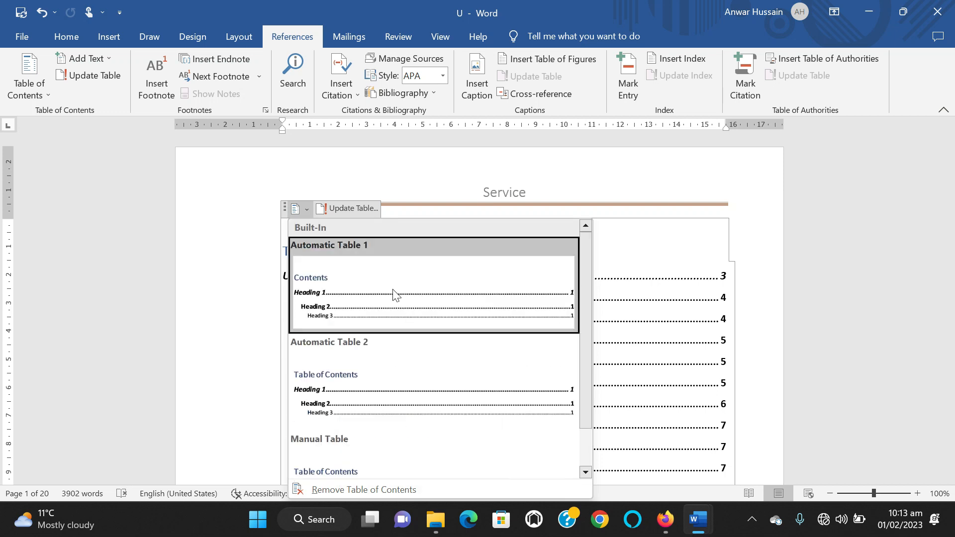
pyautogui.click(701, 276)
# Insert a blank page after the "U-EAS Service" title on page 3 and check the page number of the following section.
pyautogui.scroll(-15, 687, 261)
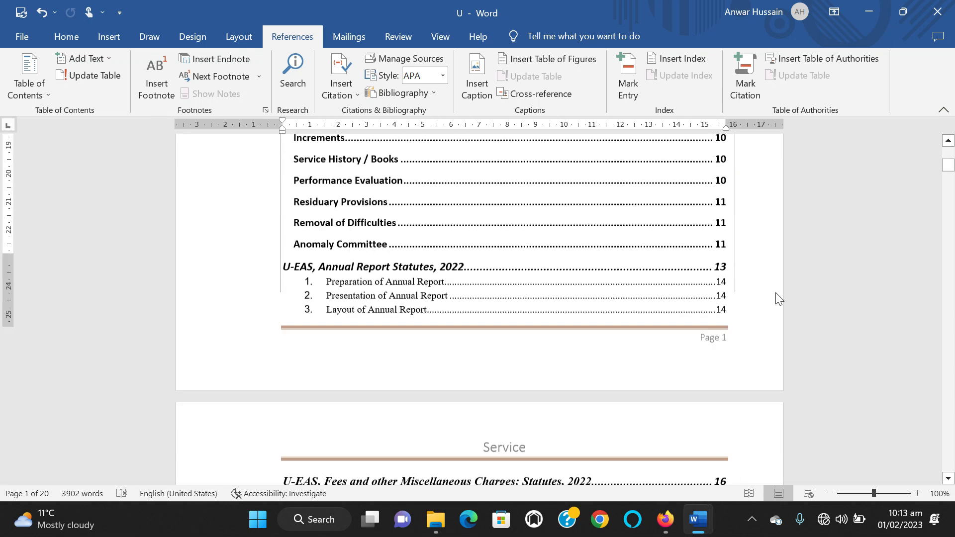
pyautogui.scroll(-10, 652, 369)
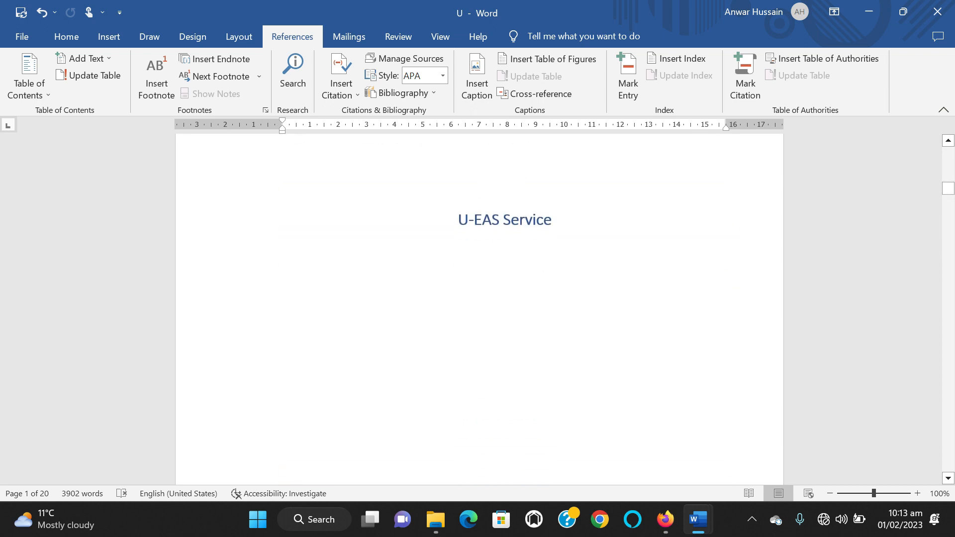
pyautogui.scroll(-7, 479, 309)
pyautogui.scroll(9, 479, 309)
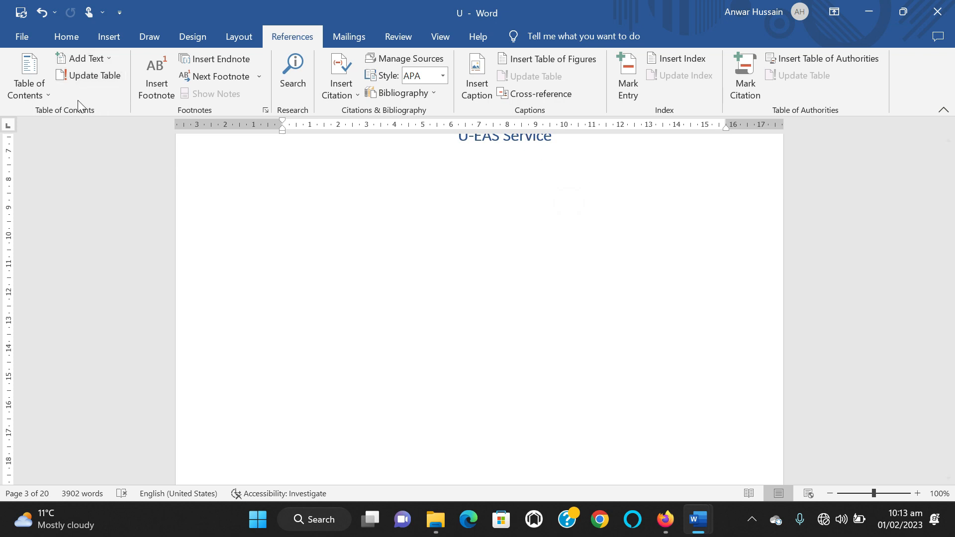
pyautogui.click(115, 31)
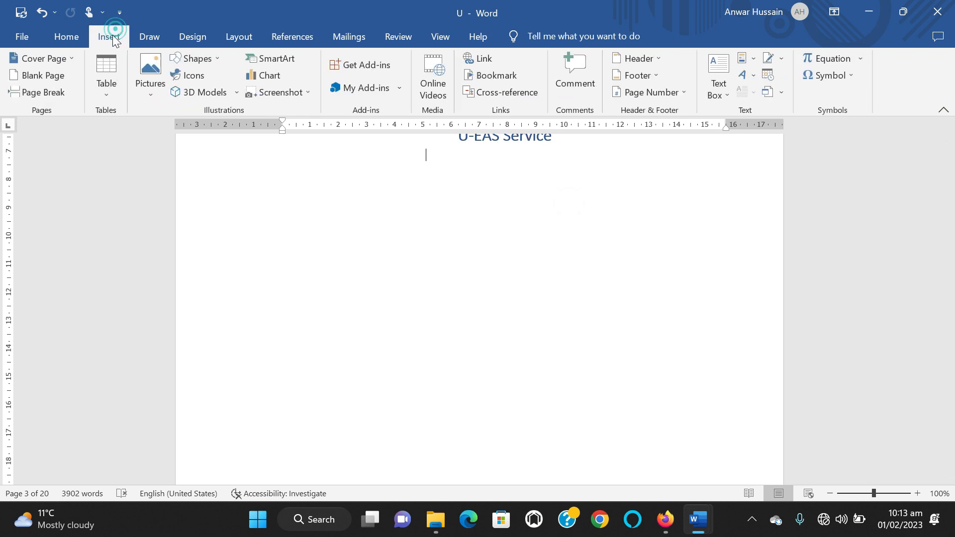
pyautogui.click(49, 76)
pyautogui.scroll(-3, 527, 341)
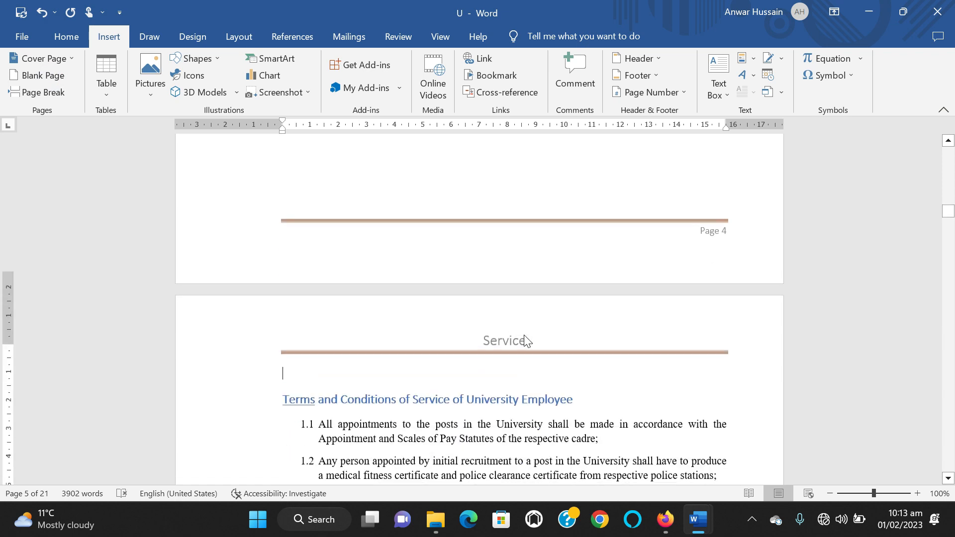
pyautogui.scroll(-15, 655, 247)
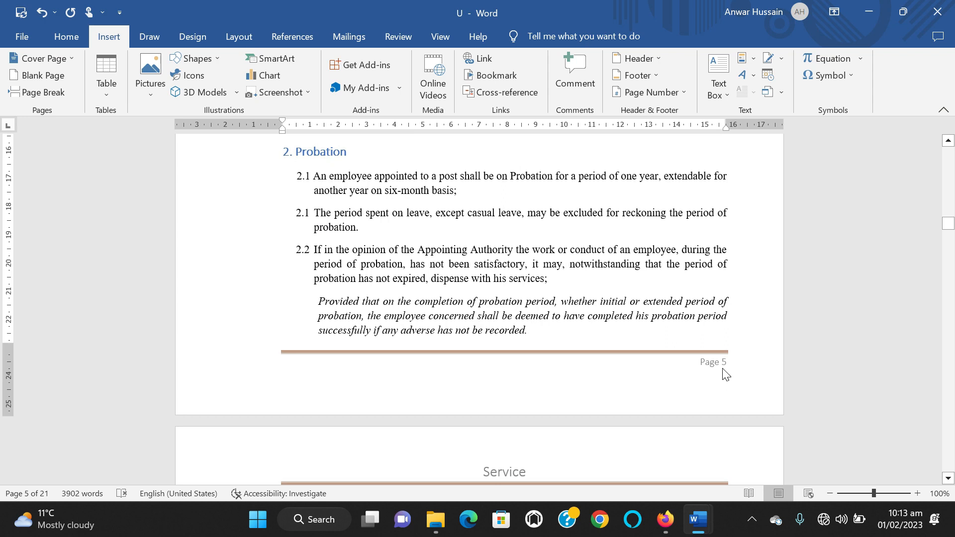
pyautogui.scroll(10, 724, 374)
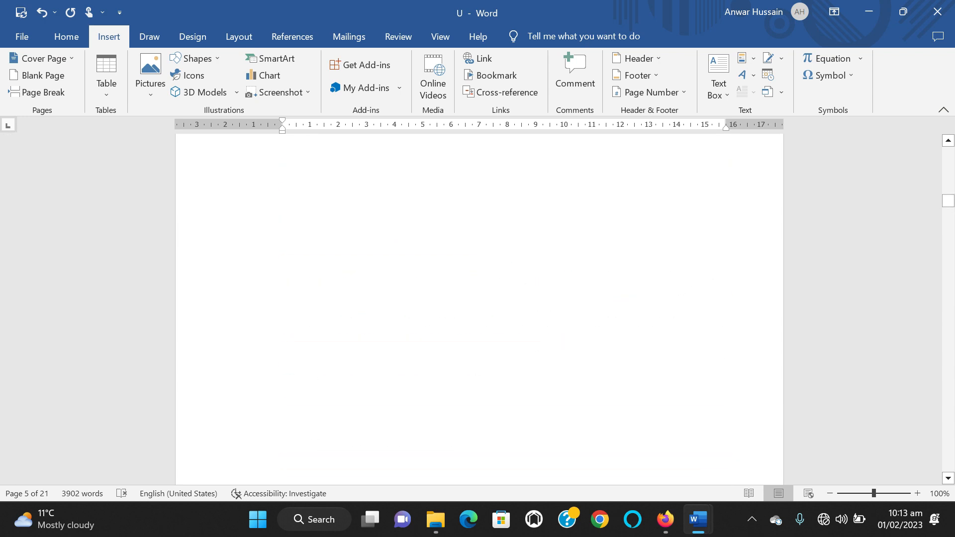
# Return to the table of contents and update the entire table so its page numbers reflect the inserted blank page.
pyautogui.moveTo(948, 201); pyautogui.dragTo(949, 149)
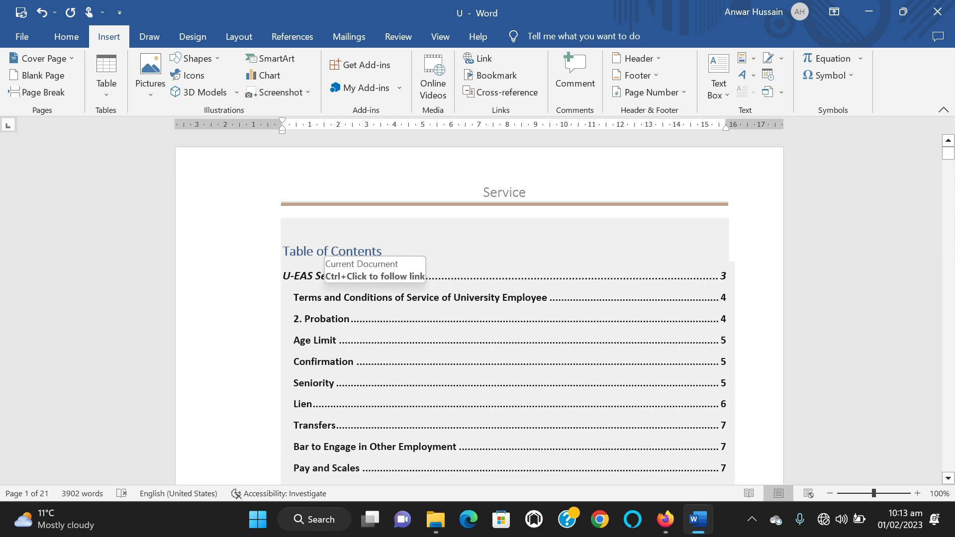
pyautogui.click(351, 244)
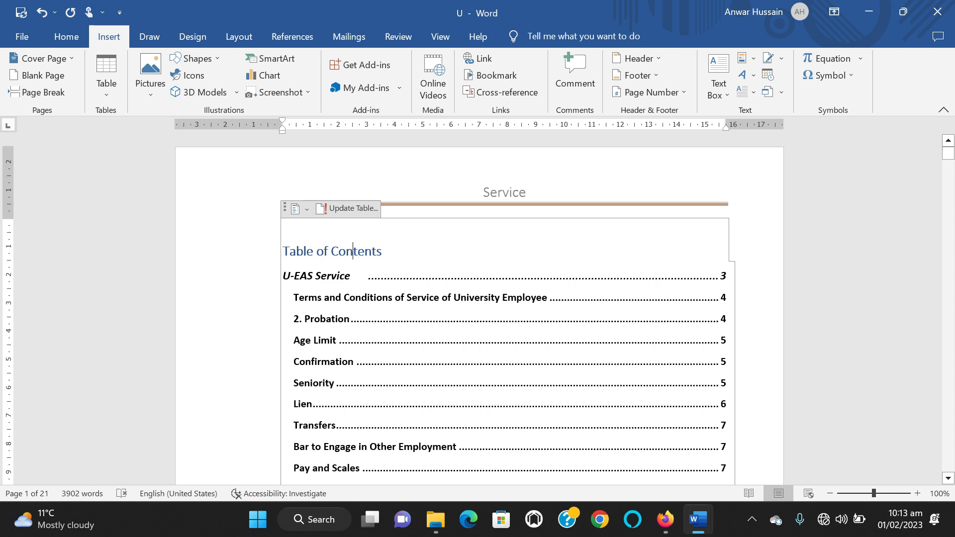
pyautogui.click(346, 209)
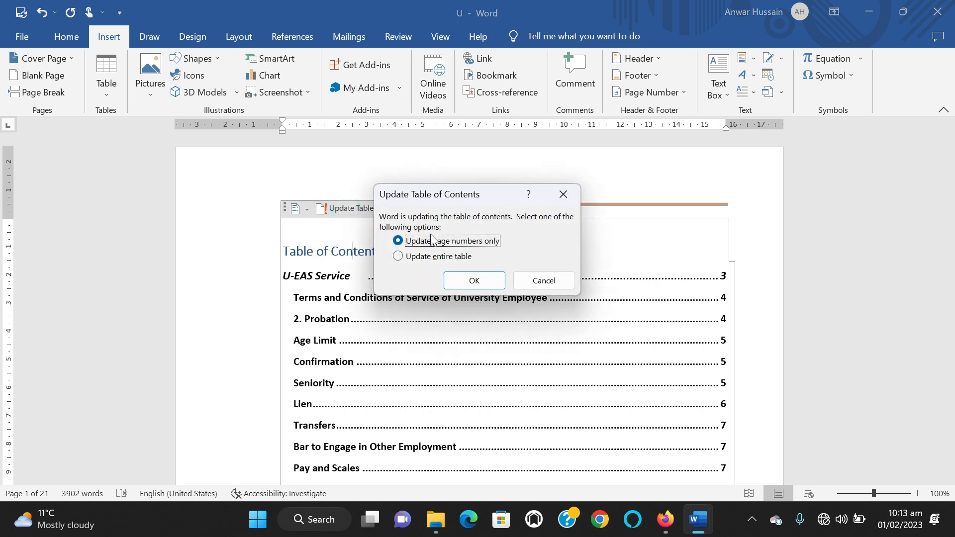
pyautogui.click(444, 257)
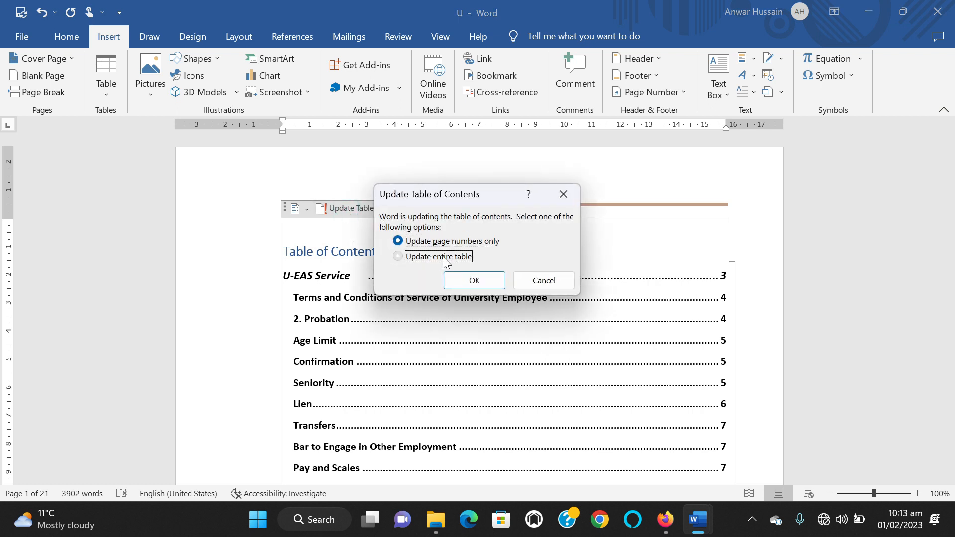
pyautogui.click(444, 242)
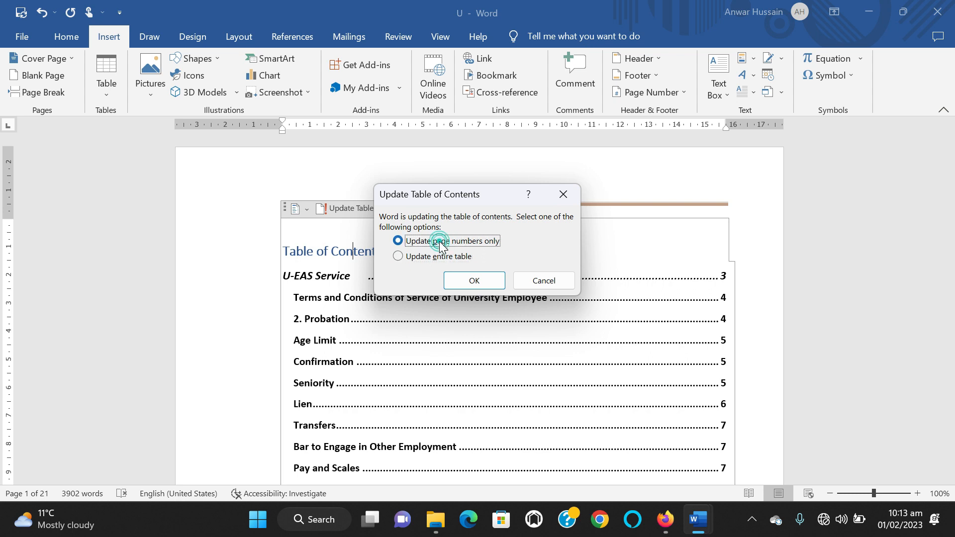
pyautogui.click(446, 257)
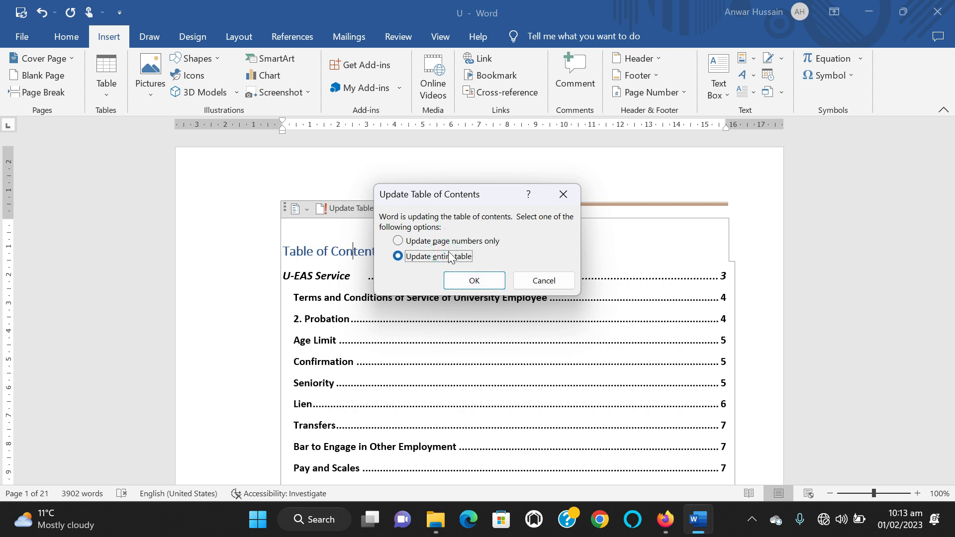
pyautogui.click(447, 244)
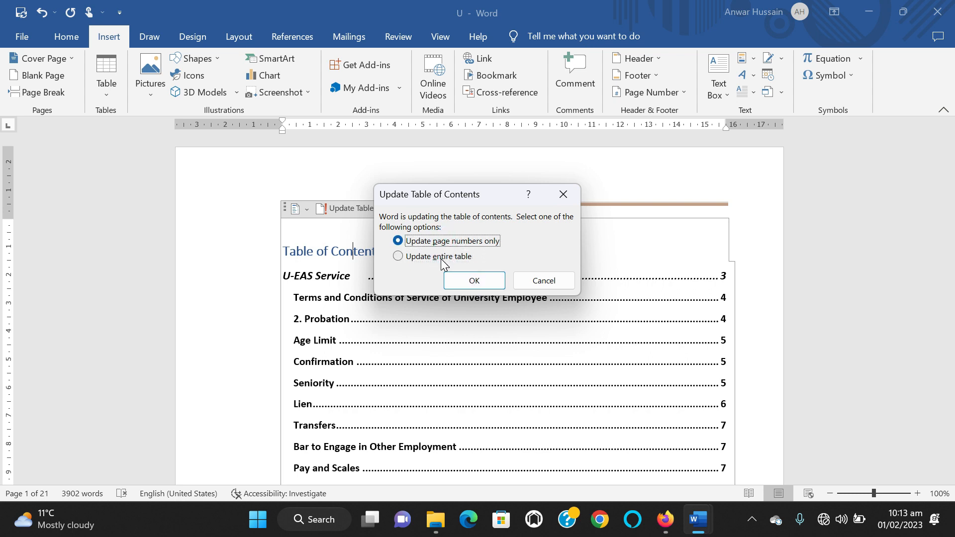
pyautogui.click(444, 258)
pyautogui.click(474, 281)
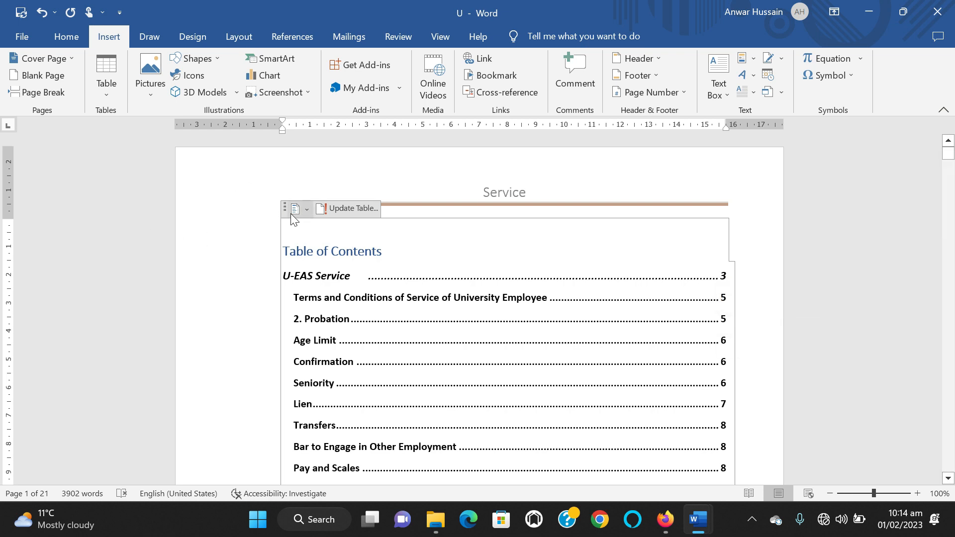
pyautogui.click(307, 210)
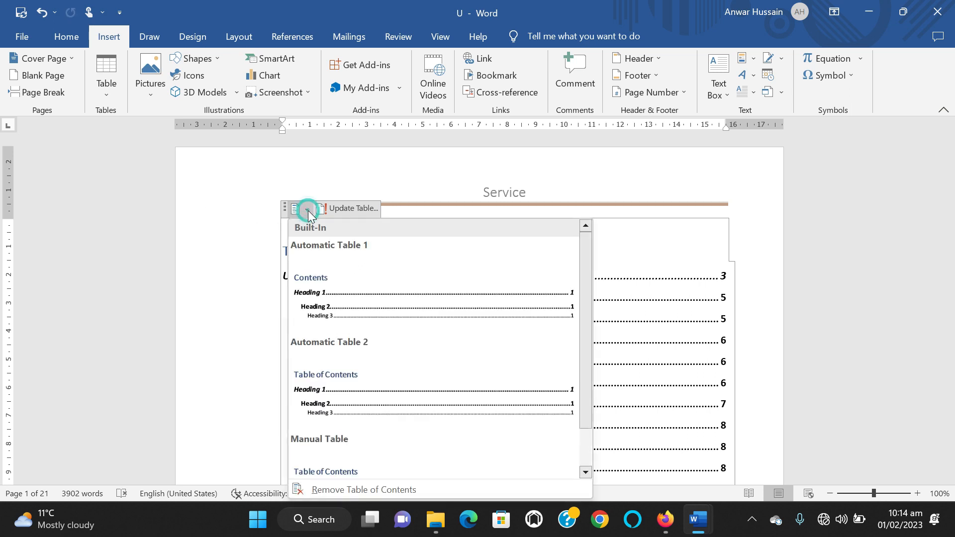
pyautogui.click(309, 210)
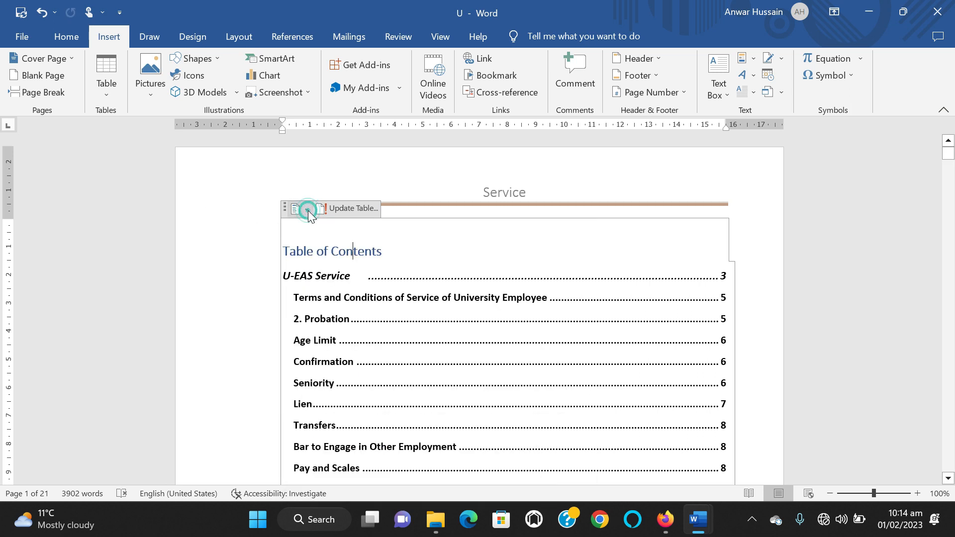
# Save a copy of the document in PDF format under the file name U in the personal OneDrive Documents folder.
pyautogui.click(22, 43)
pyautogui.click(69, 239)
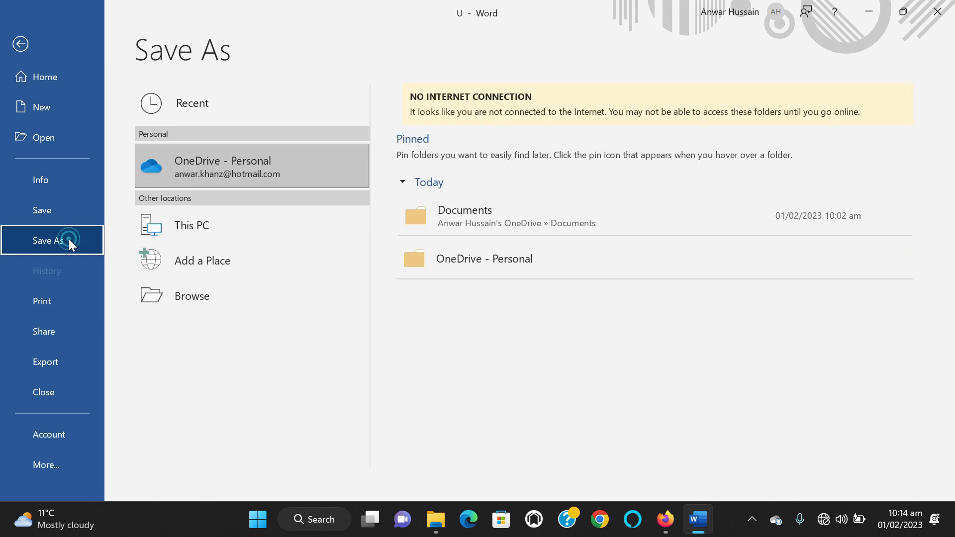
pyautogui.click(453, 220)
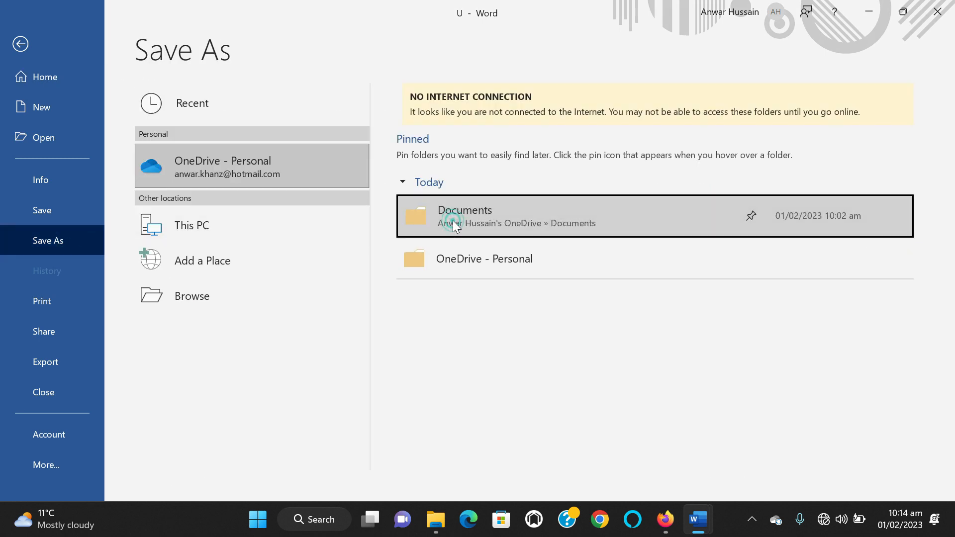
pyautogui.click(509, 225)
pyautogui.click(211, 229)
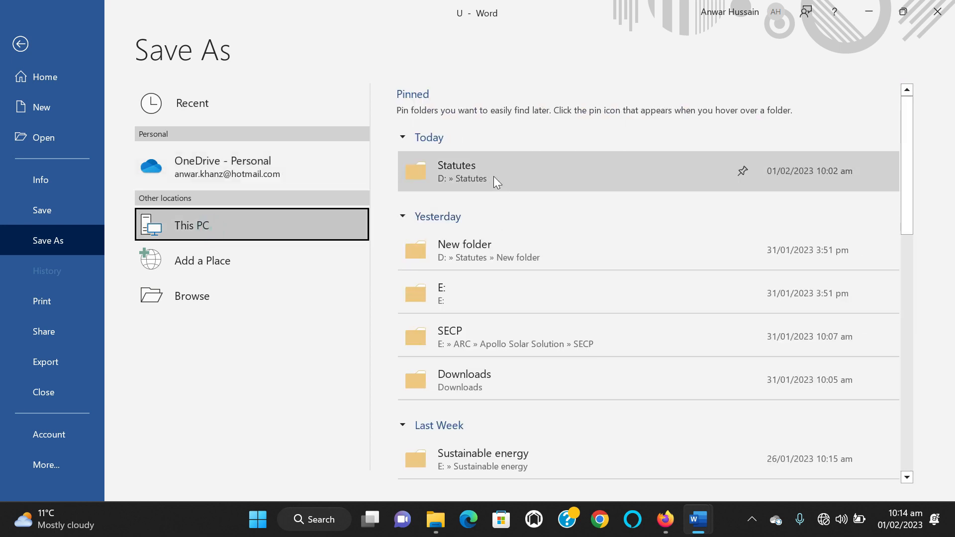
pyautogui.click(939, 13)
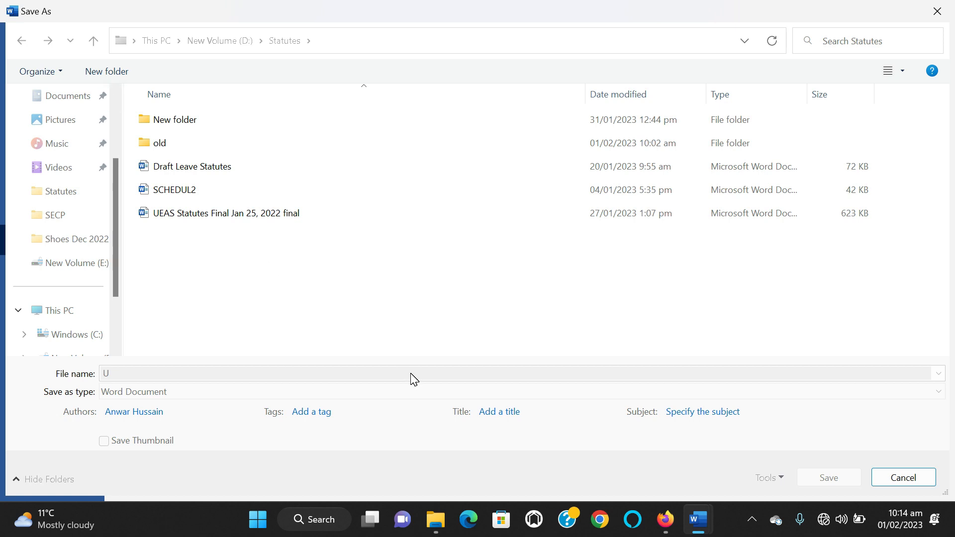
pyautogui.click(823, 521)
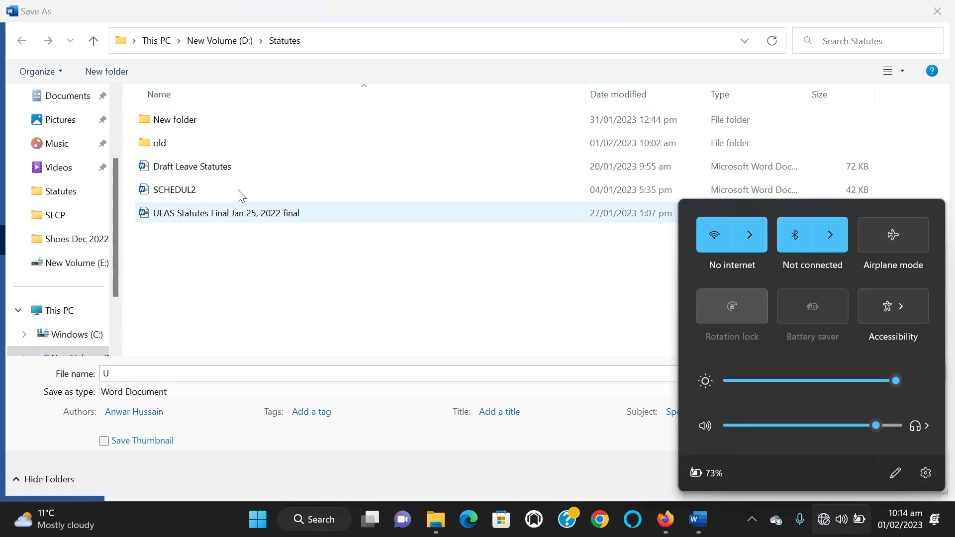
pyautogui.scroll(3, 89, 150)
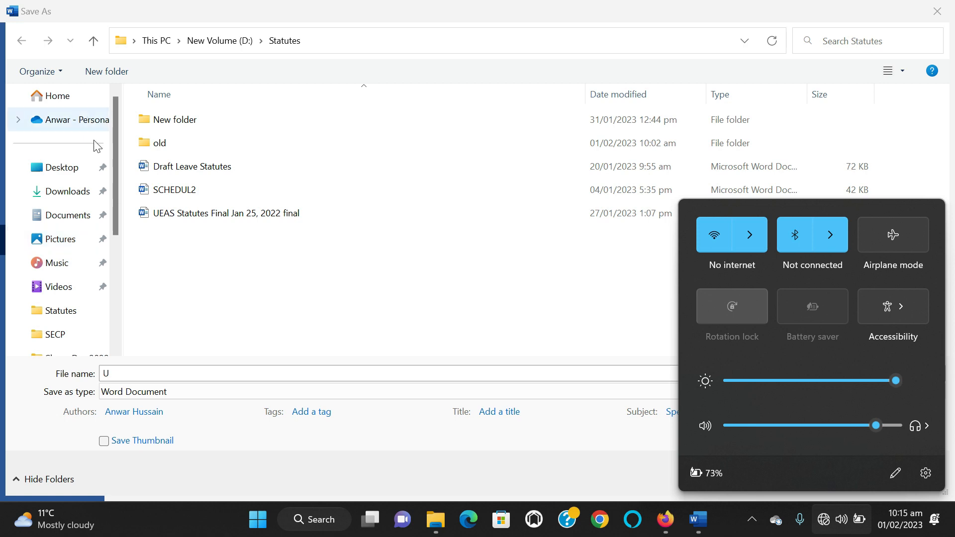
pyautogui.click(93, 219)
pyautogui.click(174, 394)
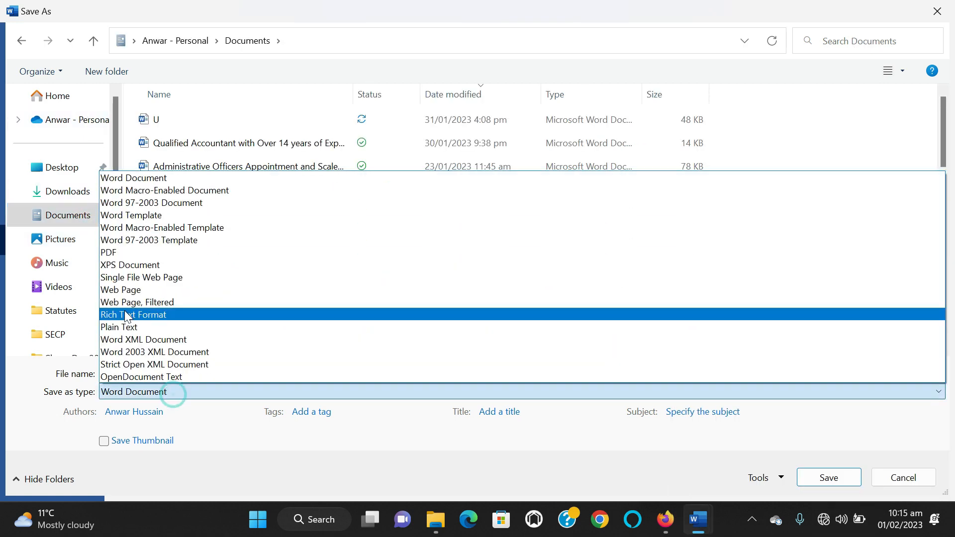
pyautogui.click(120, 253)
pyautogui.click(827, 479)
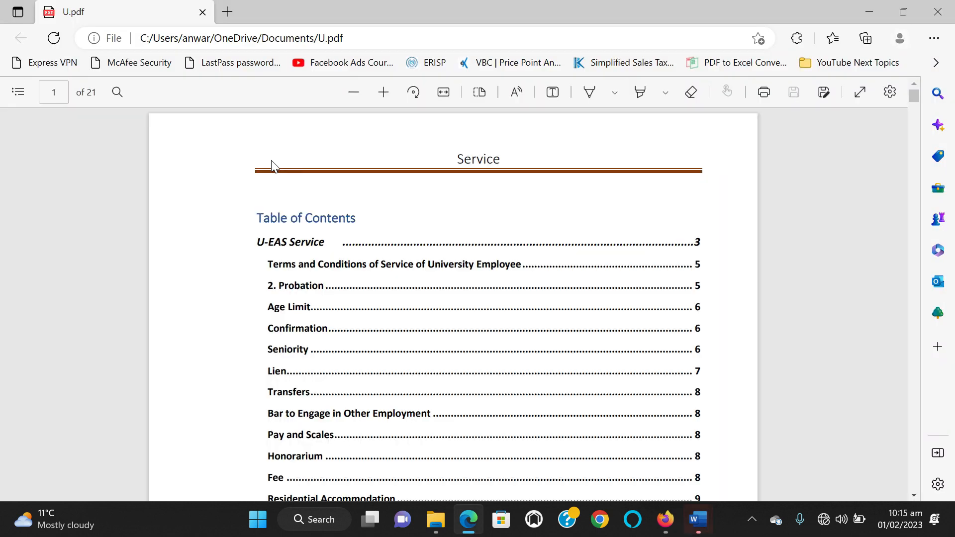
# In the exported U.pdf, follow the "2. Probation" contents link to its section, return to the contents, and review the entries.
pyautogui.click(302, 287)
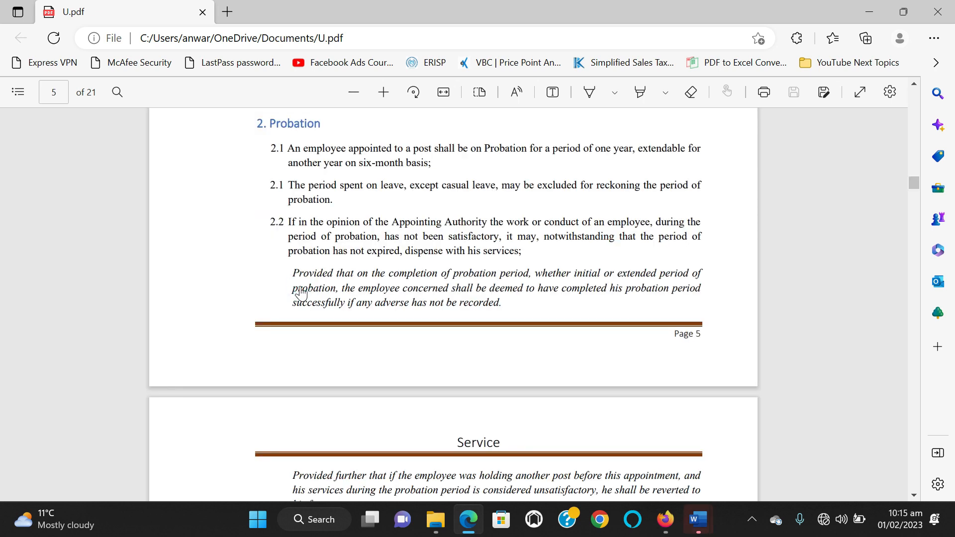
pyautogui.scroll(20, 866, 192)
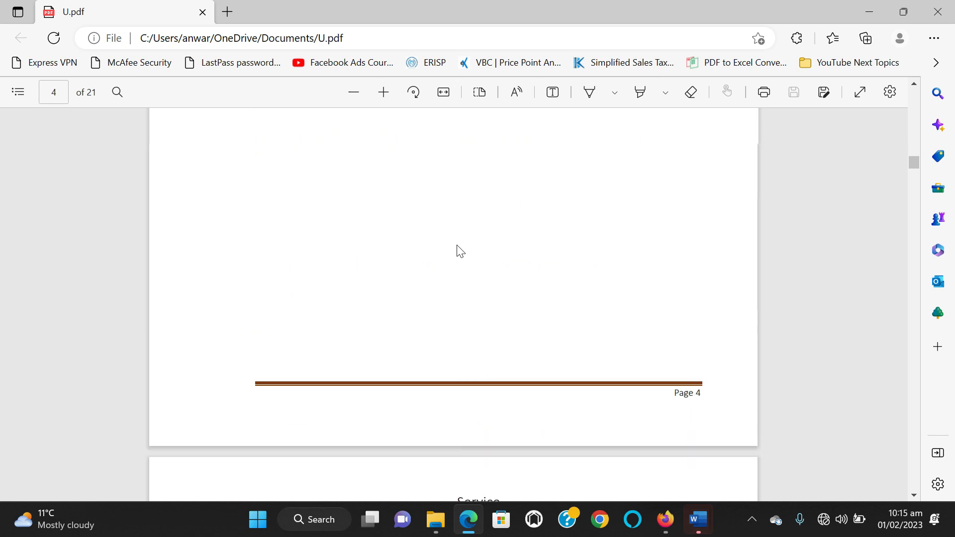
pyautogui.scroll(15, 461, 251)
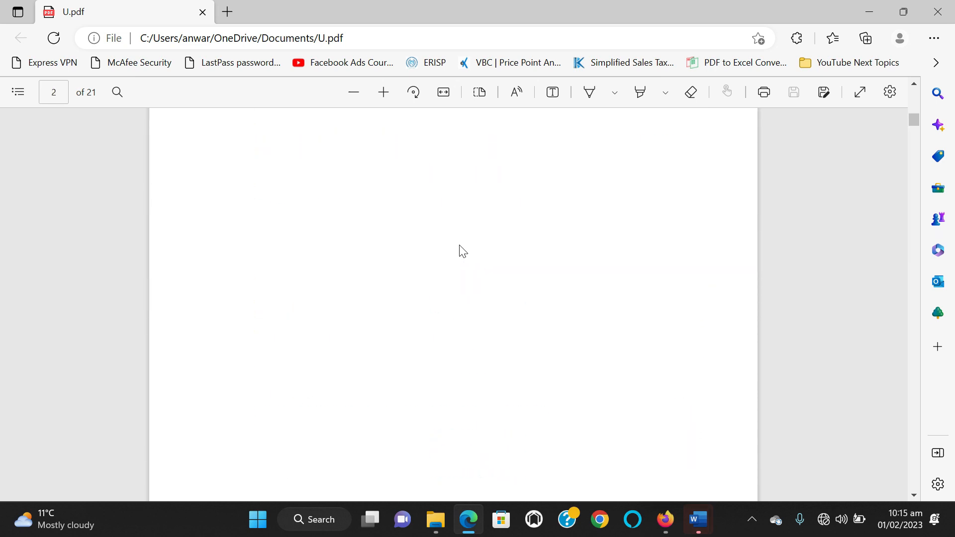
pyautogui.scroll(10, 460, 250)
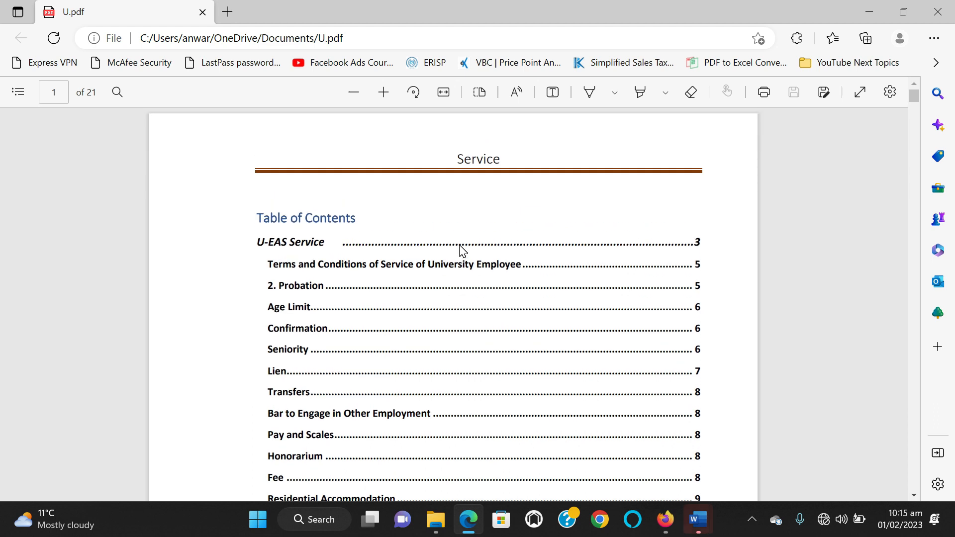
pyautogui.scroll(-4, 472, 334)
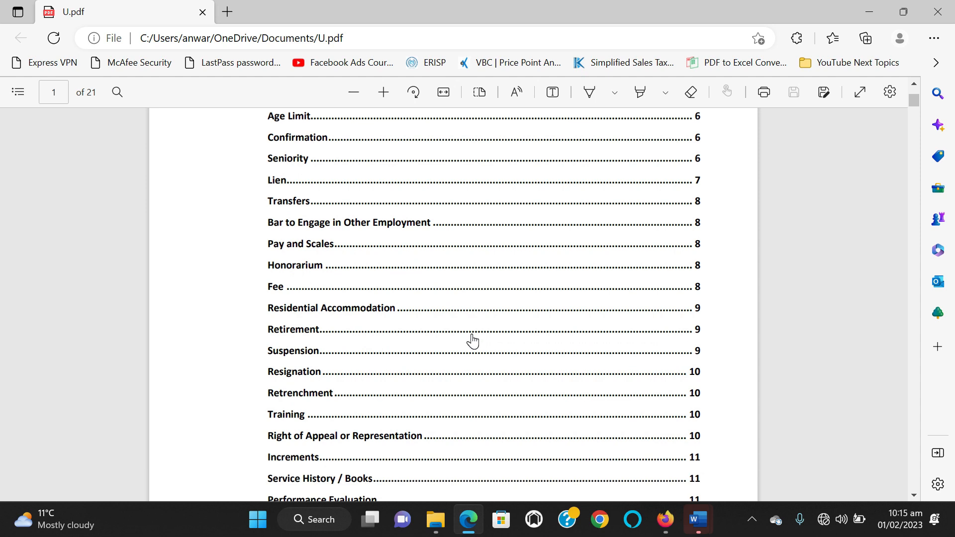